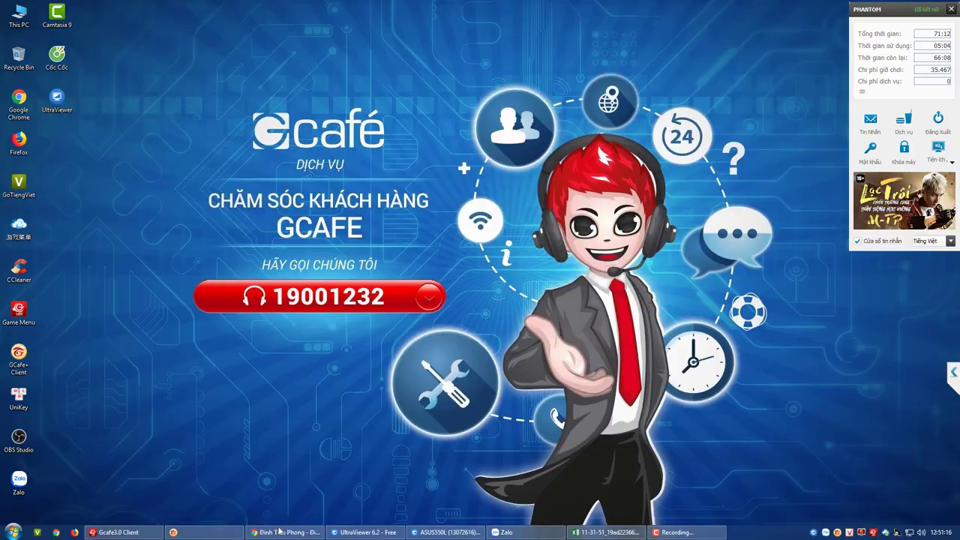
Switch to Chrome and open the "BẢNG BIỂU TIỀN THU CHI TIỀN HÀNG MỖI NGÀY" spreadsheet from Google Drive.
{"action": "left_click", "coordinate": [279, 531]}
{"action": "left_click", "coordinate": [514, 7]}
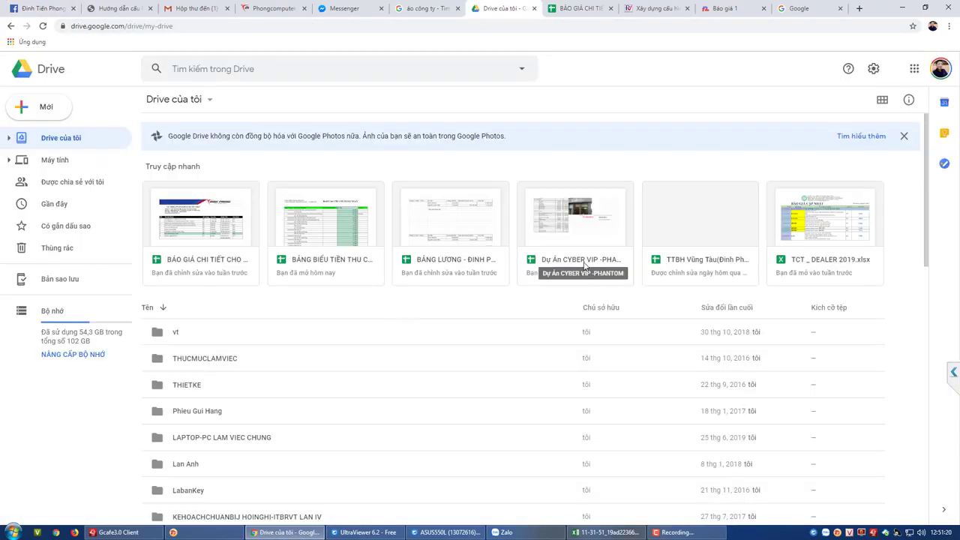
{"action": "left_click", "coordinate": [585, 264]}
{"action": "left_click", "coordinate": [559, 9]}
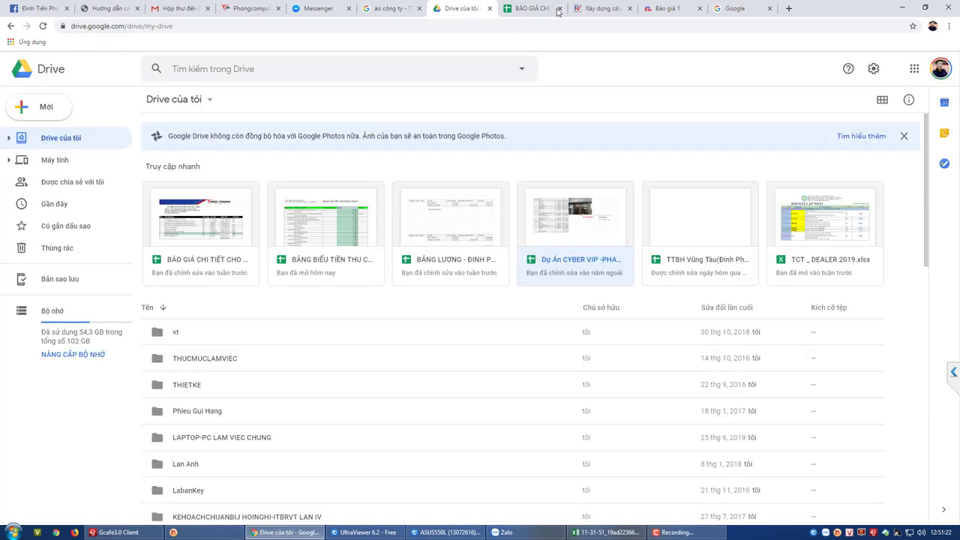
{"action": "left_click", "coordinate": [321, 261]}
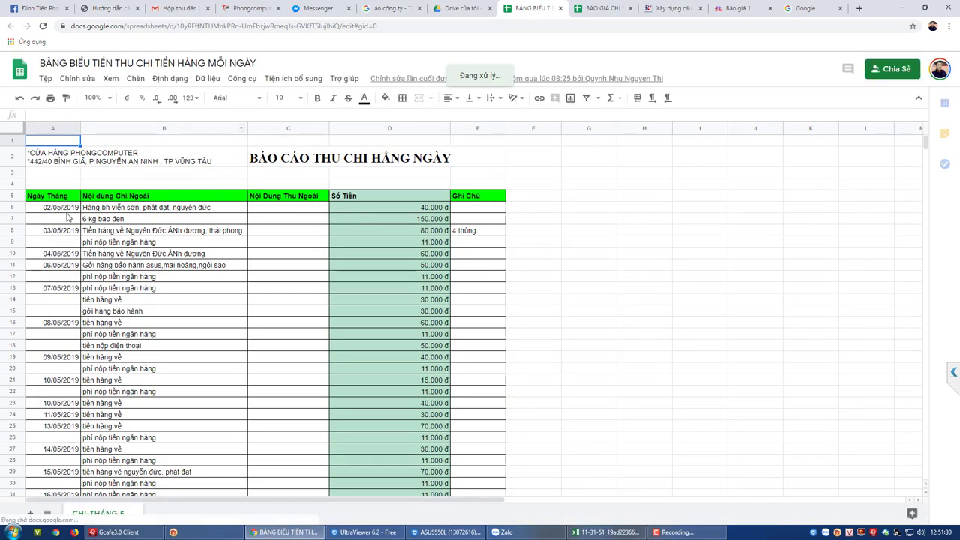
Examine the dated expense entries and monthly totals in the CHI-THÁNG 5 sheet, from May through August.
{"action": "left_click", "coordinate": [63, 231]}
{"action": "left_click", "coordinate": [52, 253]}
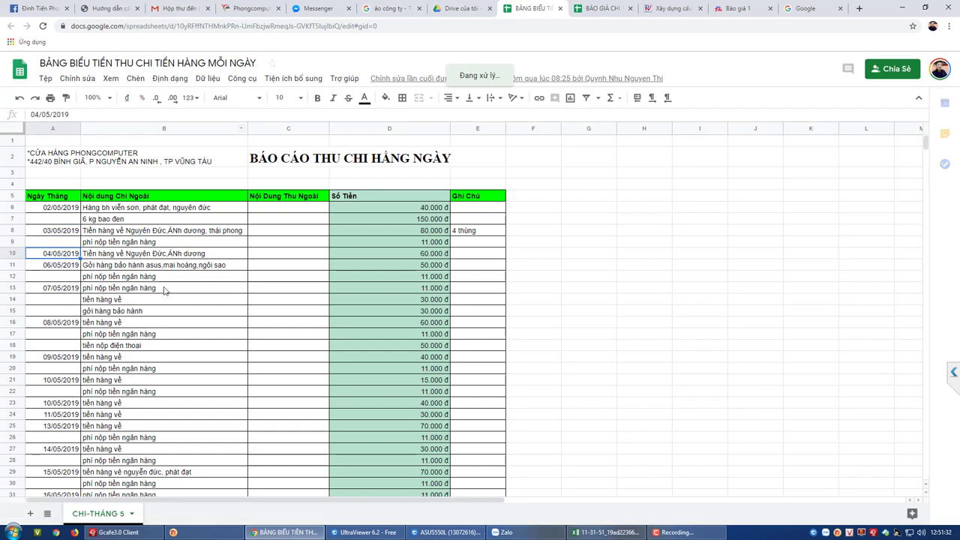
{"action": "scroll", "coordinate": [156, 279], "scroll_direction": "down", "scroll_amount": 5}
{"action": "scroll", "coordinate": [156, 280], "scroll_direction": "down", "scroll_amount": 20}
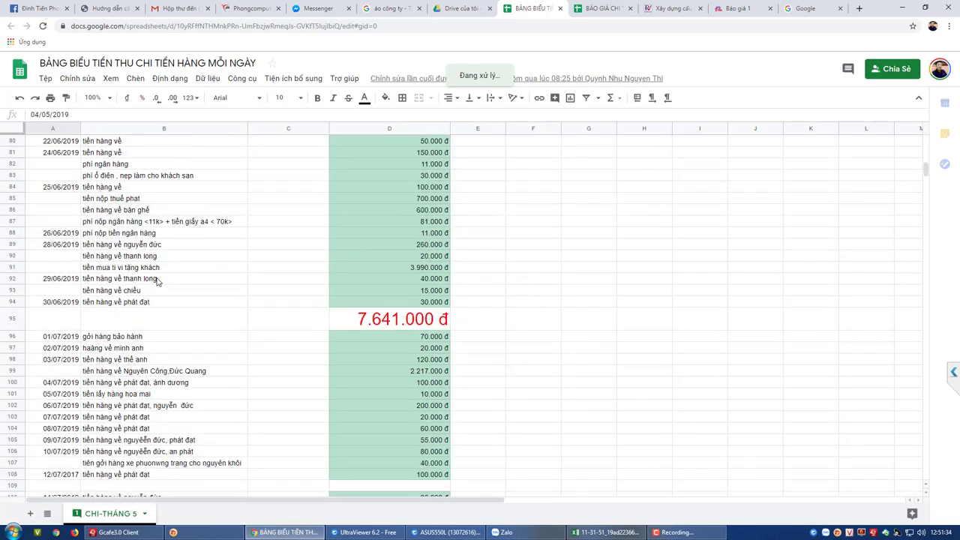
{"action": "scroll", "coordinate": [156, 279], "scroll_direction": "down", "scroll_amount": 10}
{"action": "scroll", "coordinate": [257, 321], "scroll_direction": "up", "scroll_amount": 20}
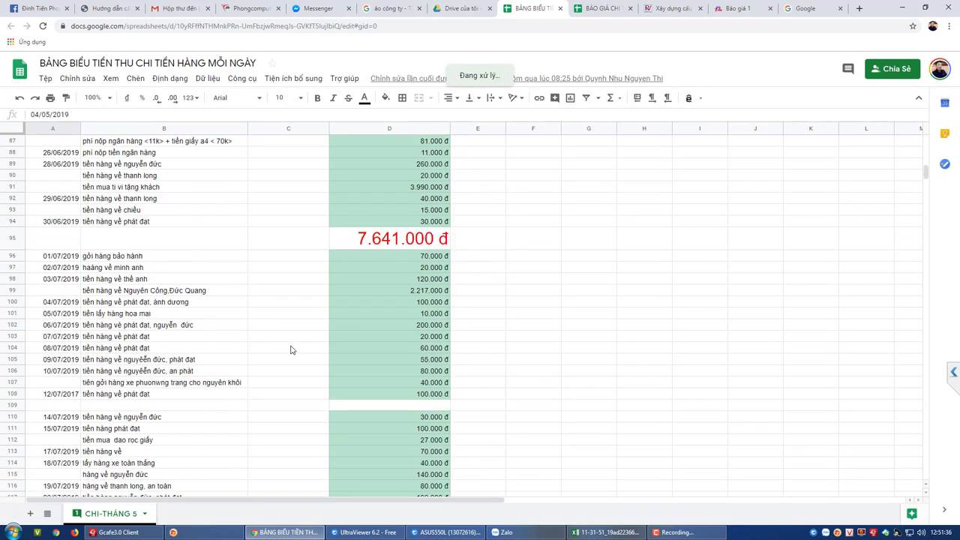
{"action": "scroll", "coordinate": [289, 349], "scroll_direction": "up", "scroll_amount": 15}
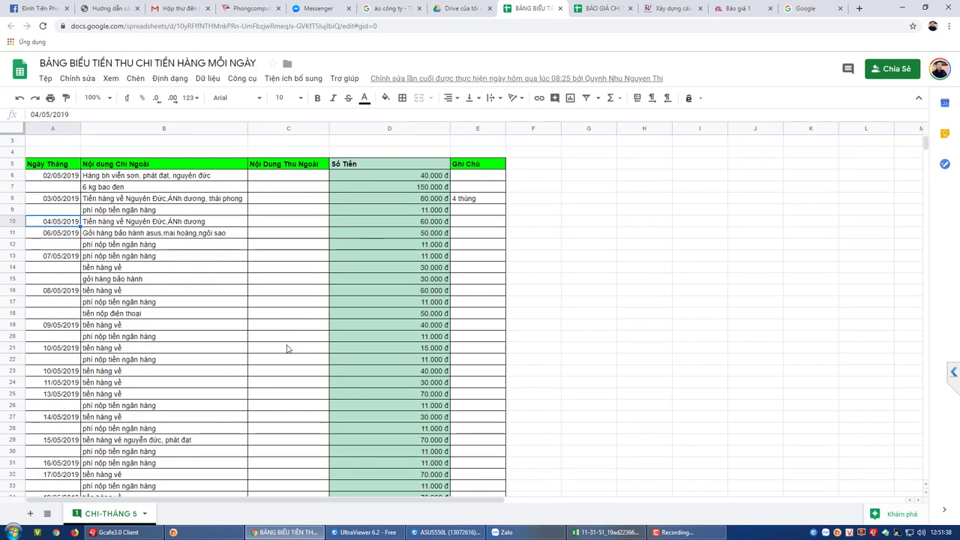
{"action": "scroll", "coordinate": [384, 327], "scroll_direction": "down", "scroll_amount": 15}
{"action": "scroll", "coordinate": [384, 326], "scroll_direction": "up", "scroll_amount": 3}
{"action": "left_click", "coordinate": [435, 309]}
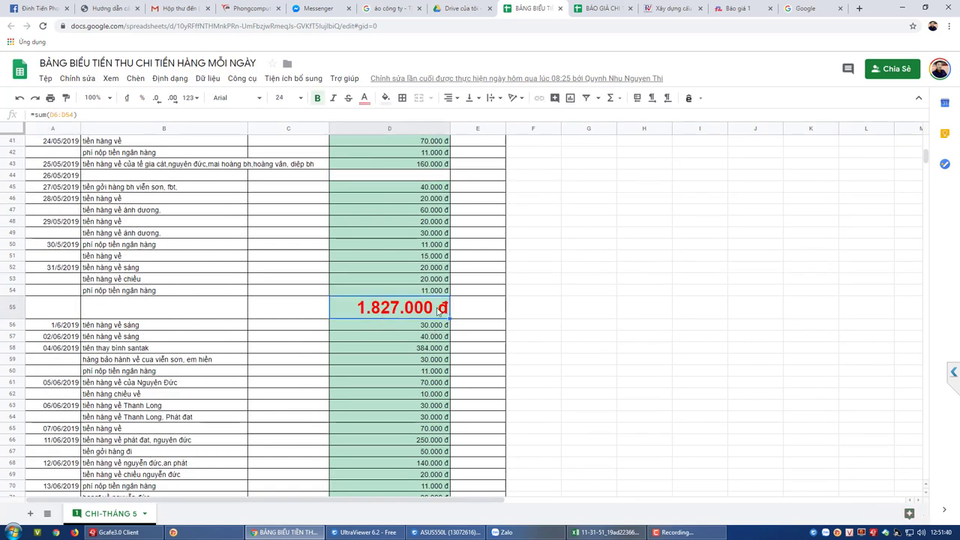
{"action": "scroll", "coordinate": [343, 365], "scroll_direction": "up", "scroll_amount": 13}
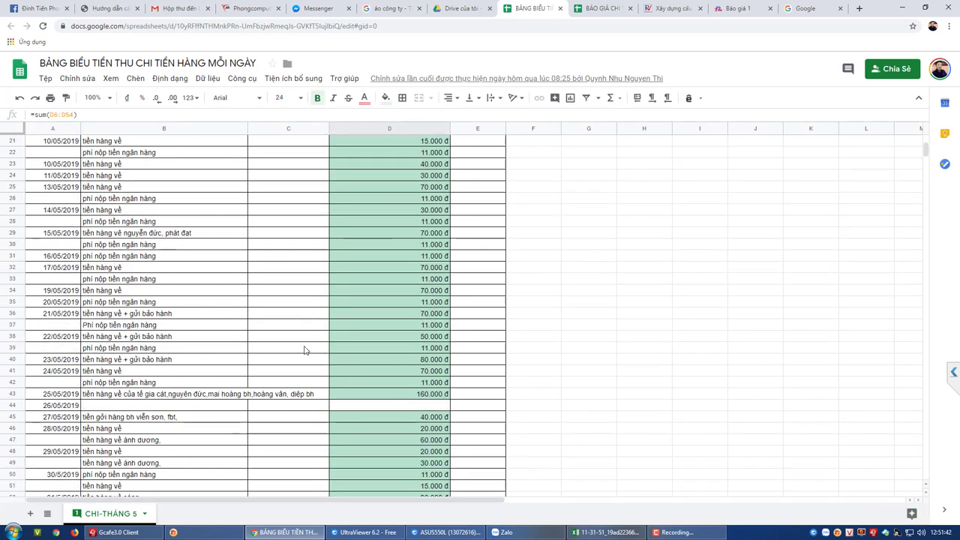
{"action": "scroll", "coordinate": [253, 285], "scroll_direction": "down", "scroll_amount": 10}
{"action": "scroll", "coordinate": [253, 296], "scroll_direction": "up", "scroll_amount": 8}
{"action": "scroll", "coordinate": [253, 295], "scroll_direction": "up", "scroll_amount": 3}
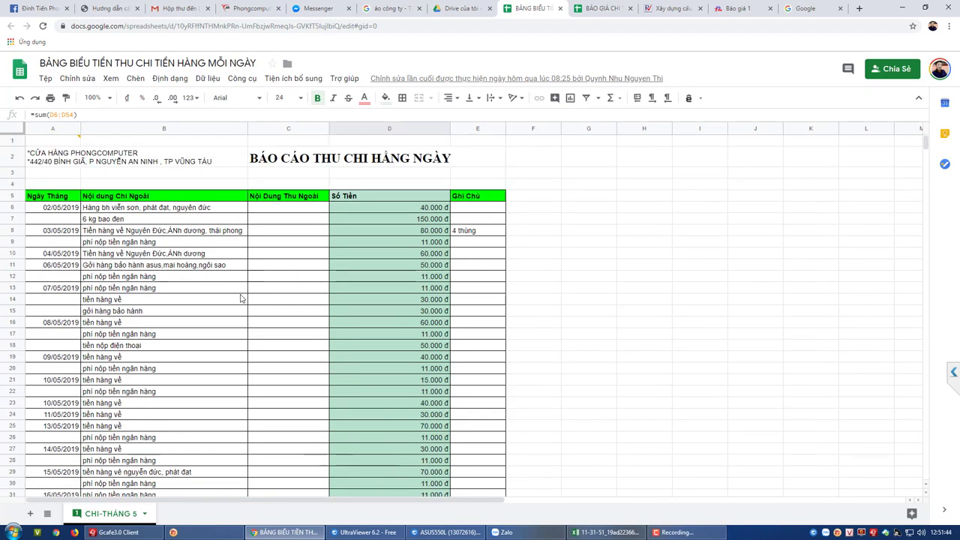
{"action": "scroll", "coordinate": [277, 293], "scroll_direction": "down", "scroll_amount": 15}
{"action": "scroll", "coordinate": [300, 305], "scroll_direction": "up", "scroll_amount": 6}
{"action": "scroll", "coordinate": [300, 305], "scroll_direction": "down", "scroll_amount": 15}
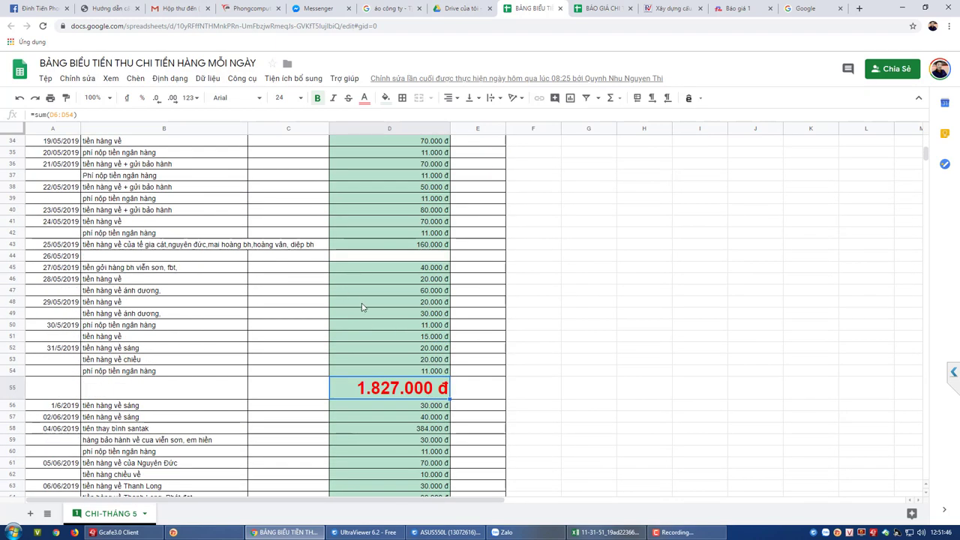
{"action": "scroll", "coordinate": [293, 349], "scroll_direction": "down", "scroll_amount": 4}
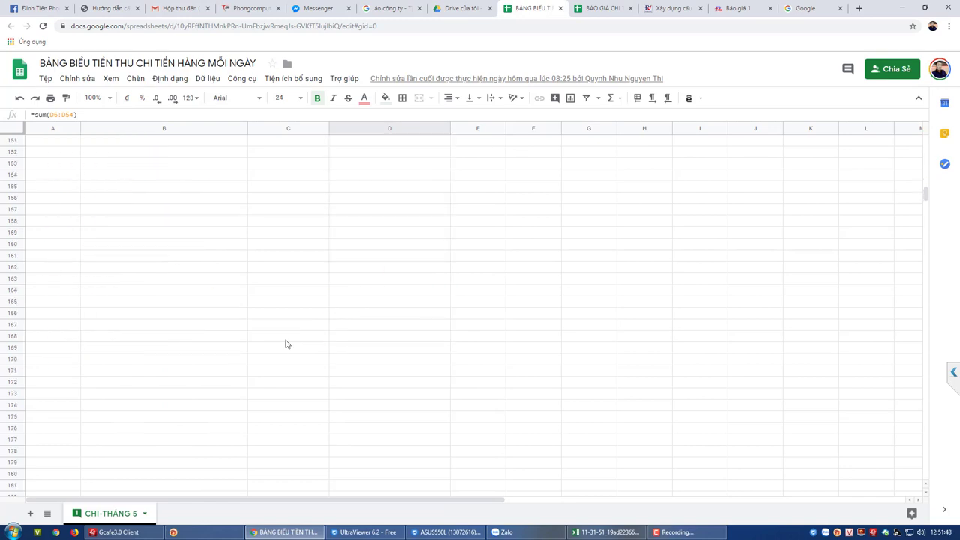
{"action": "scroll", "coordinate": [285, 343], "scroll_direction": "up", "scroll_amount": 5}
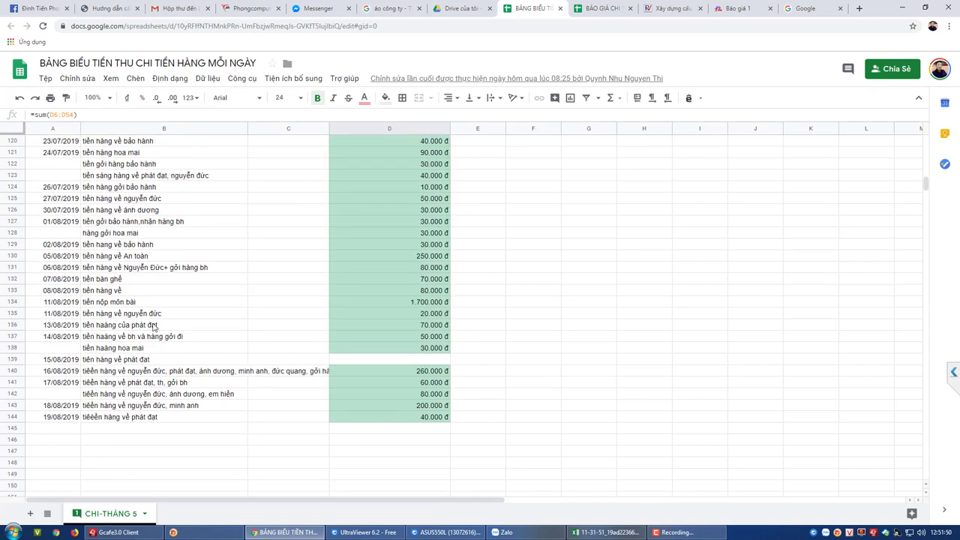
{"action": "left_click_drag", "start_coordinate": [454, 419], "coordinate": [31, 221]}
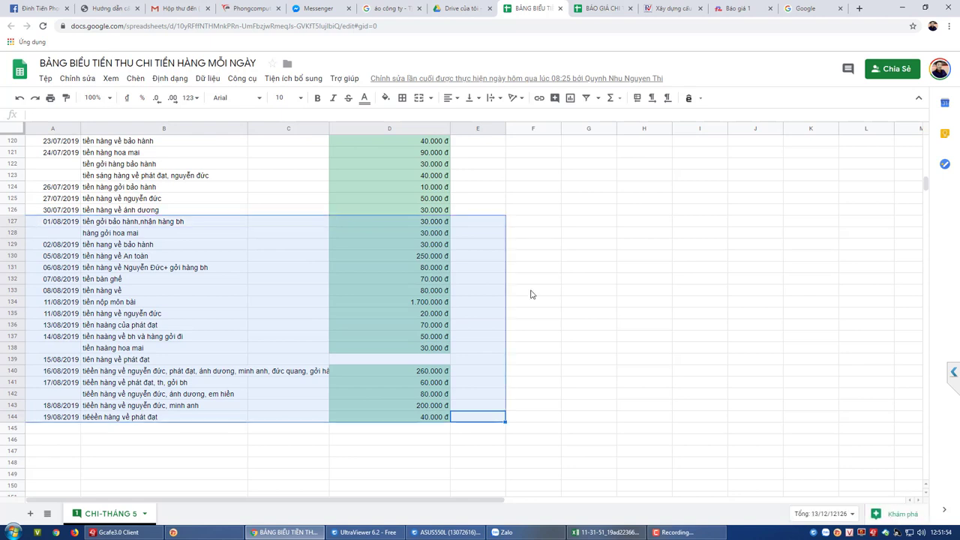
{"action": "right_click", "coordinate": [140, 272]}
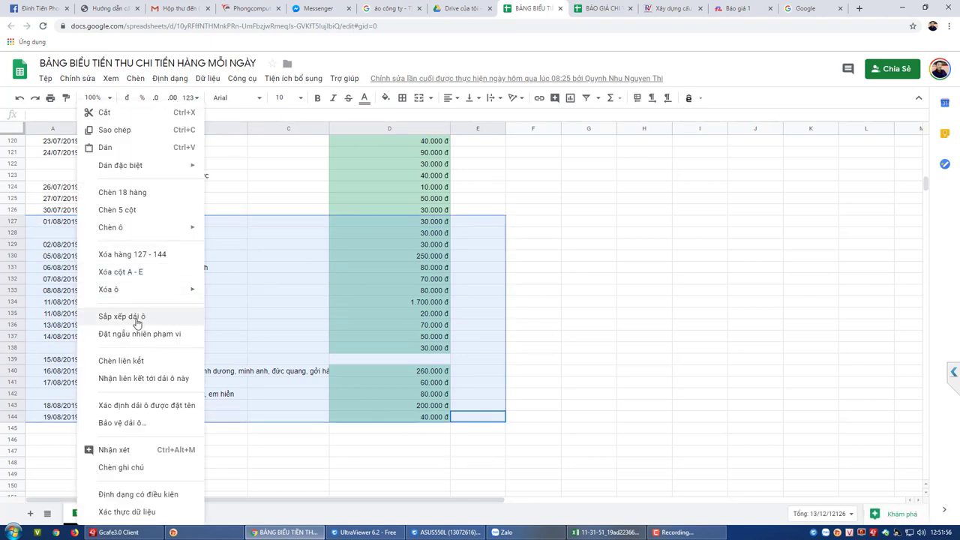
{"action": "left_click", "coordinate": [626, 339]}
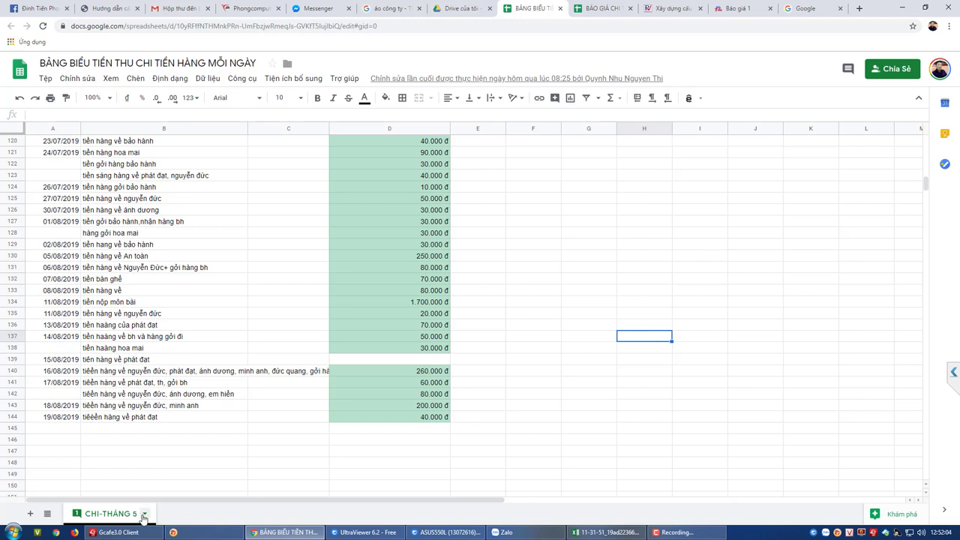
Add a new sheet to the spreadsheet and rename it "THU-CHI-THANG 8".
{"action": "left_click", "coordinate": [141, 517]}
{"action": "left_click", "coordinate": [142, 517]}
{"action": "left_click", "coordinate": [30, 514]}
{"action": "right_click", "coordinate": [193, 517]}
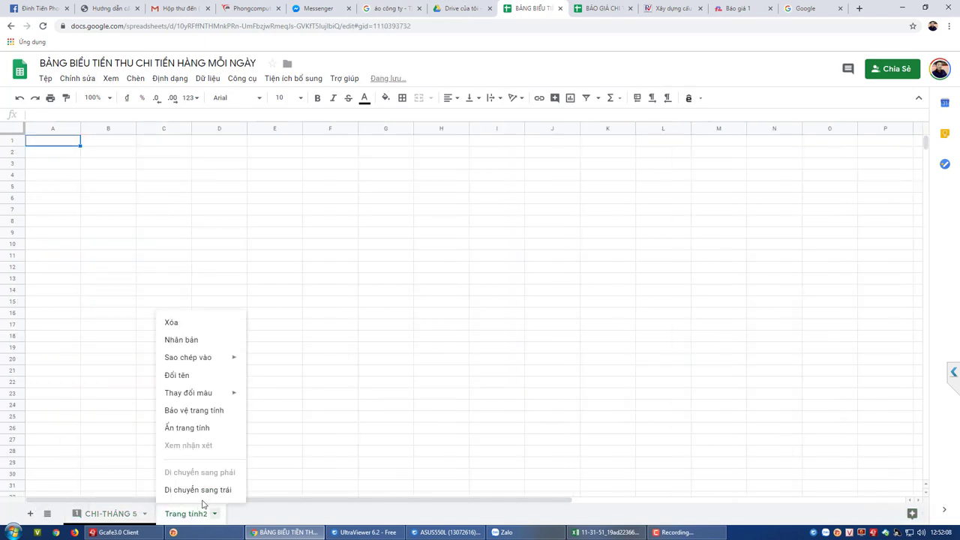
{"action": "left_click", "coordinate": [188, 375]}
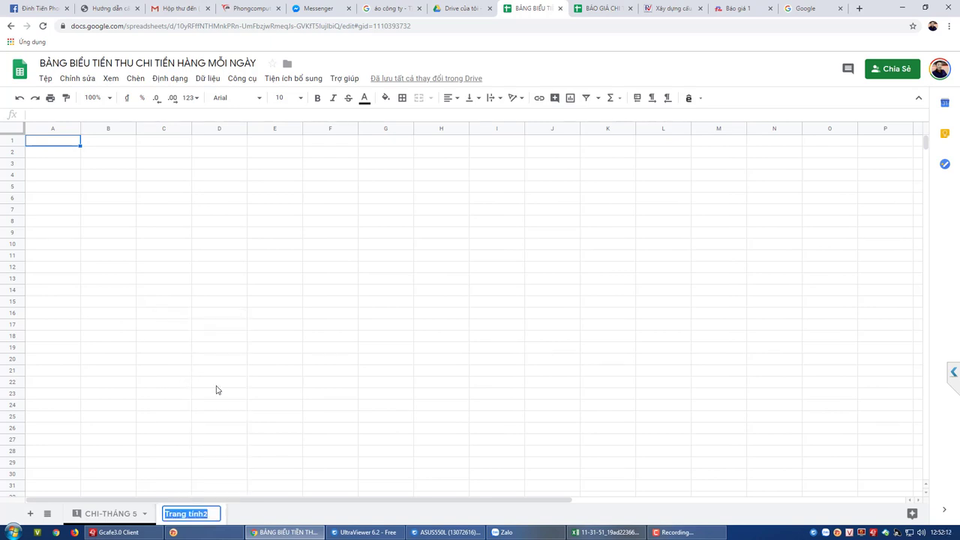
{"action": "type", "text": "THU"}
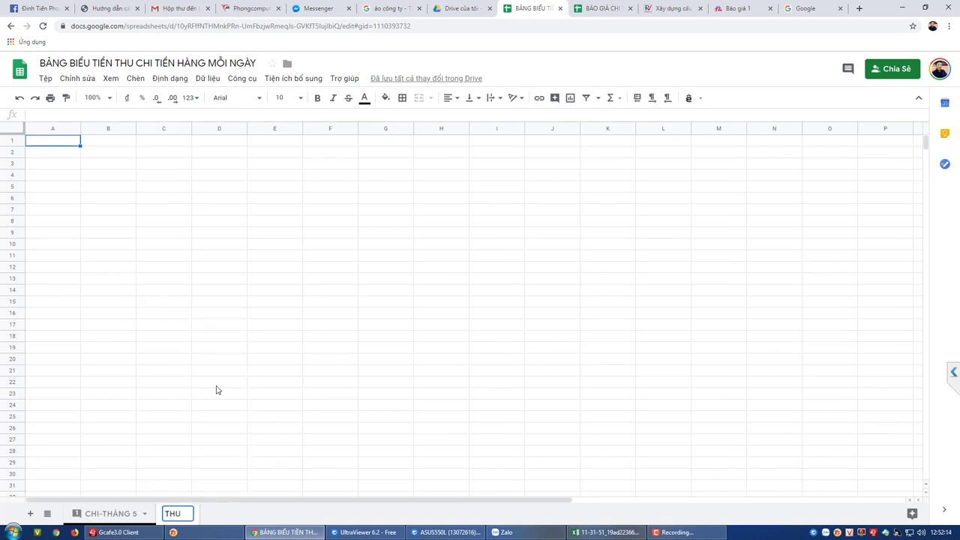
{"action": "type", "text": "-CHI-"}
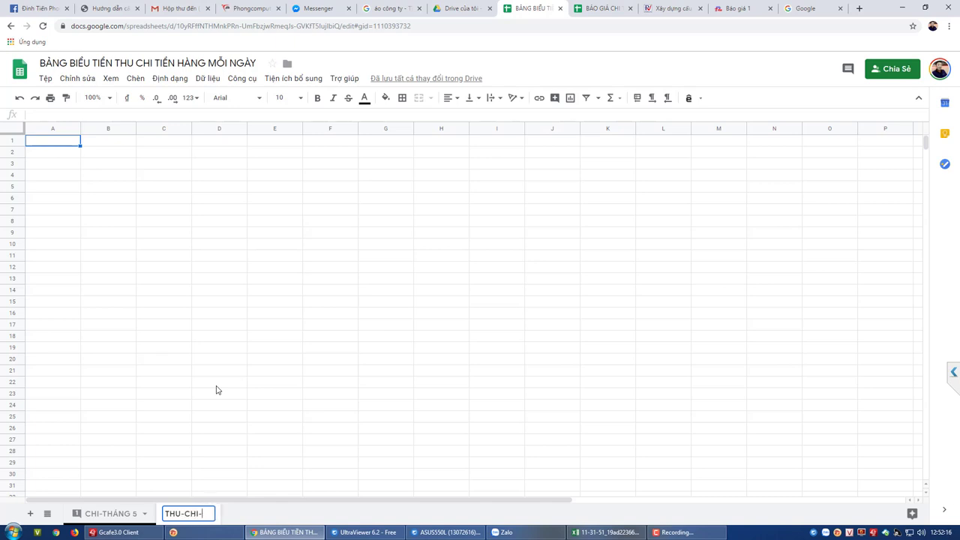
{"action": "type", "text": "THANG"}
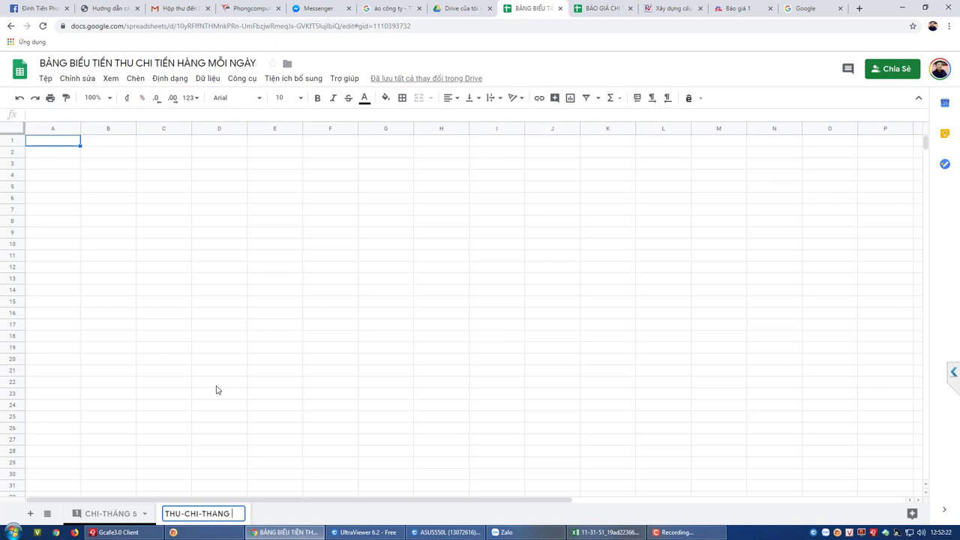
{"action": "type", "text": " 8"}
{"action": "key", "text": "Return"}
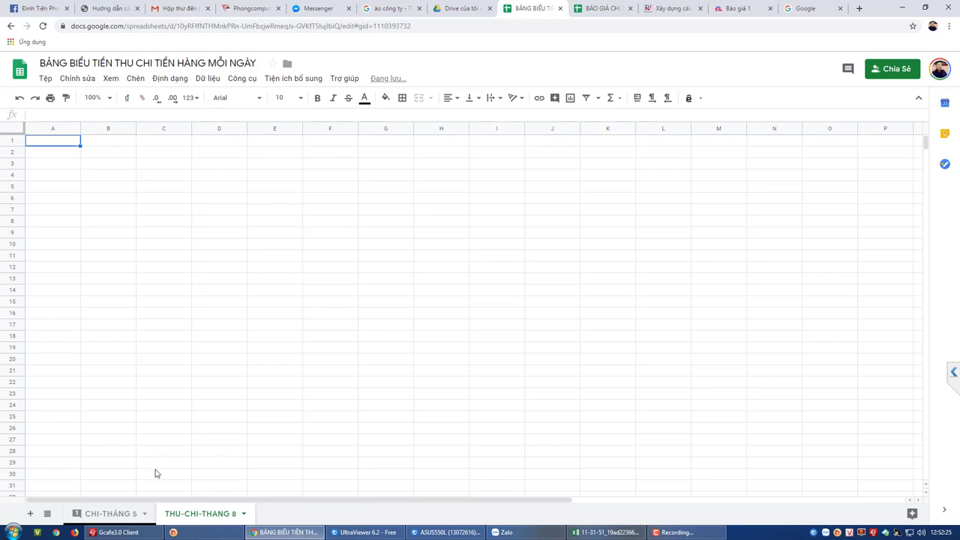
Copy the report heading block in cells A2:E4 of the CHI-THÁNG 5 sheet.
{"action": "left_click", "coordinate": [108, 514]}
{"action": "left_click", "coordinate": [187, 513]}
{"action": "left_click", "coordinate": [131, 513]}
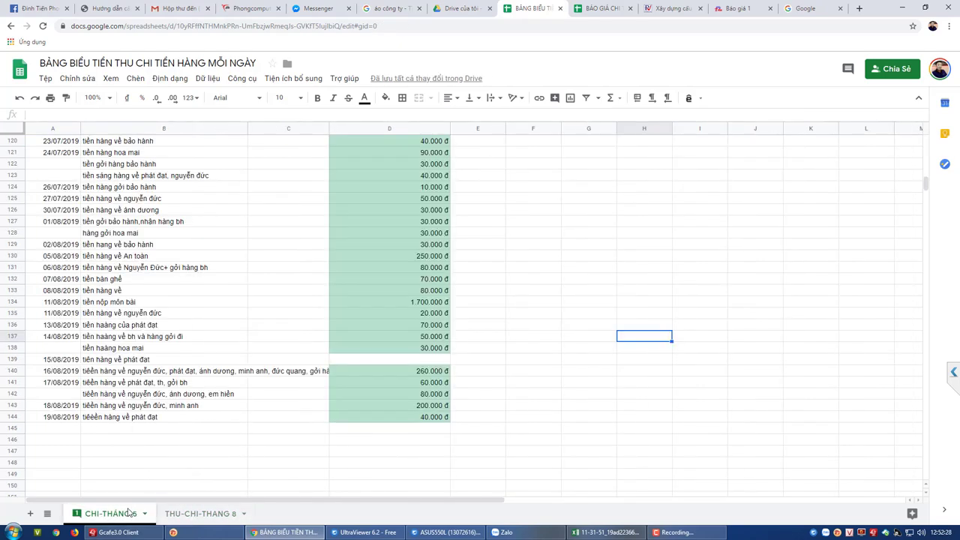
{"action": "scroll", "coordinate": [165, 315], "scroll_direction": "up", "scroll_amount": 15}
{"action": "scroll", "coordinate": [172, 288], "scroll_direction": "up", "scroll_amount": 10}
{"action": "left_click", "coordinate": [171, 291]}
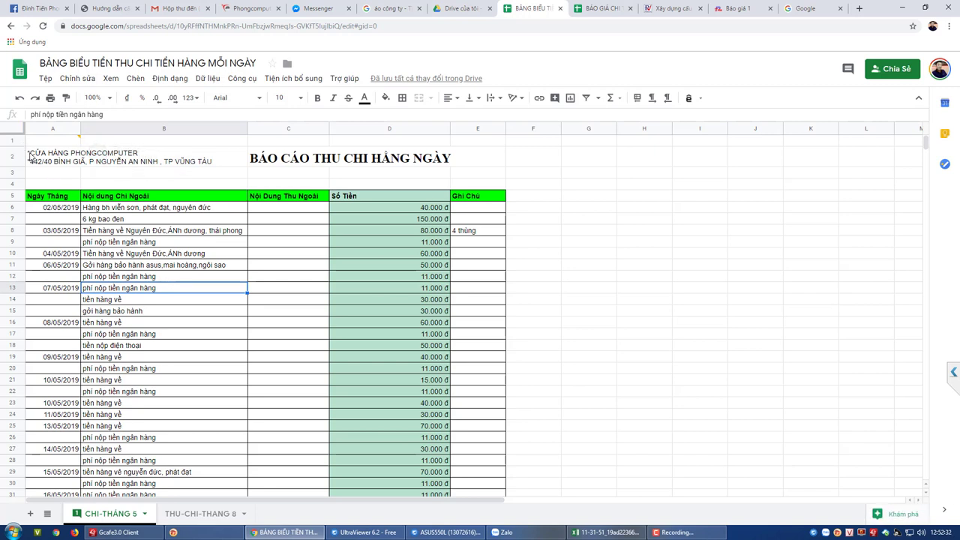
{"action": "left_click_drag", "start_coordinate": [30, 155], "coordinate": [480, 189]}
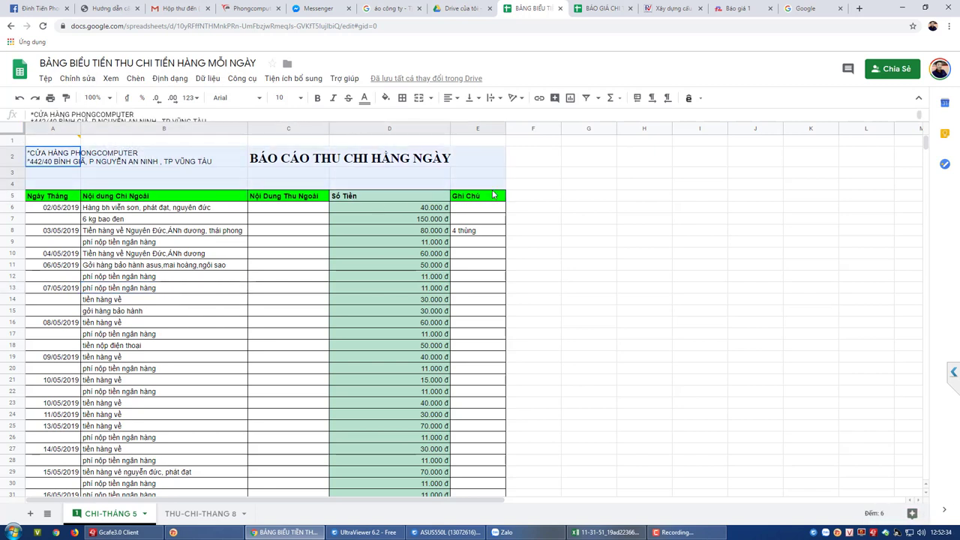
{"action": "right_click", "coordinate": [295, 165]}
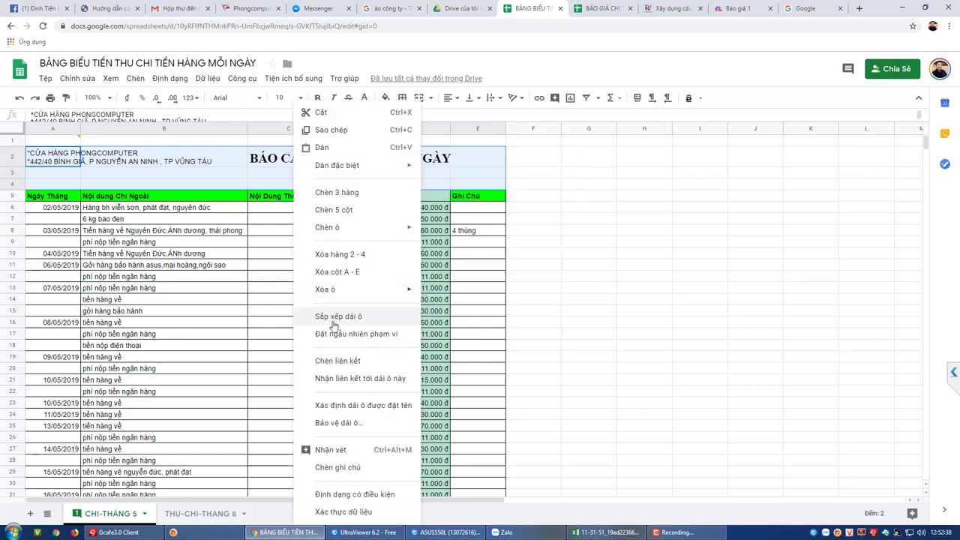
{"action": "left_click", "coordinate": [330, 129]}
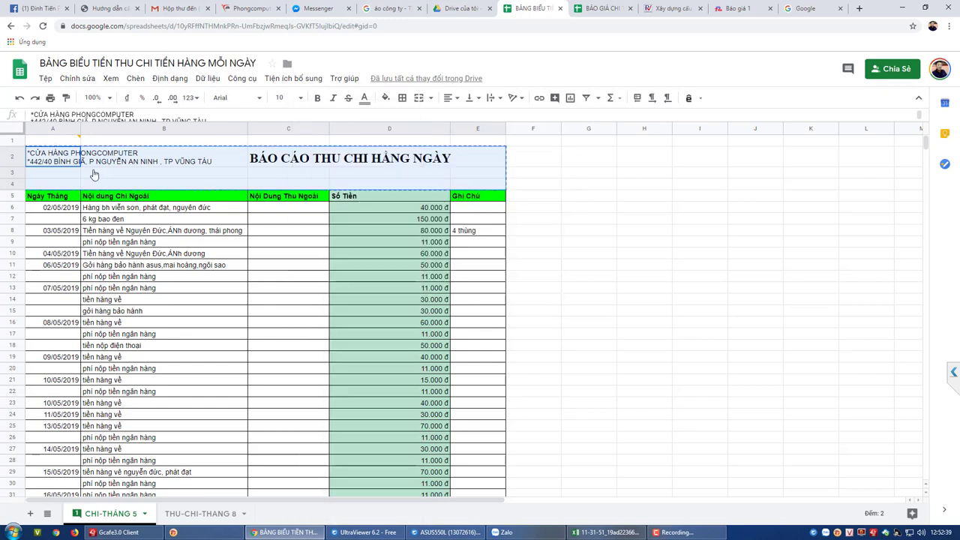
Paste the copied heading block into the THU-CHI-THANG 8 sheet, starting at cell A4 instead of A1.
{"action": "left_click", "coordinate": [180, 516]}
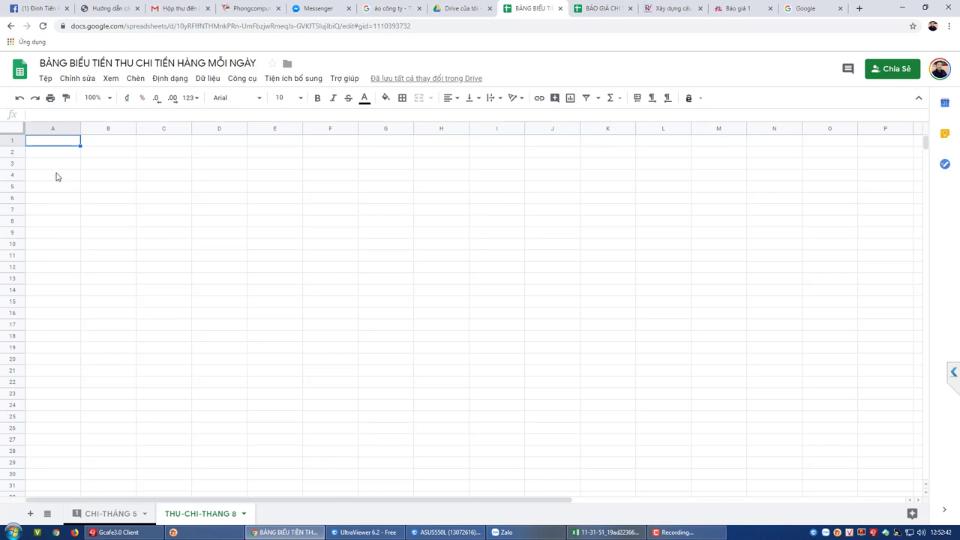
{"action": "key", "text": "ctrl+v"}
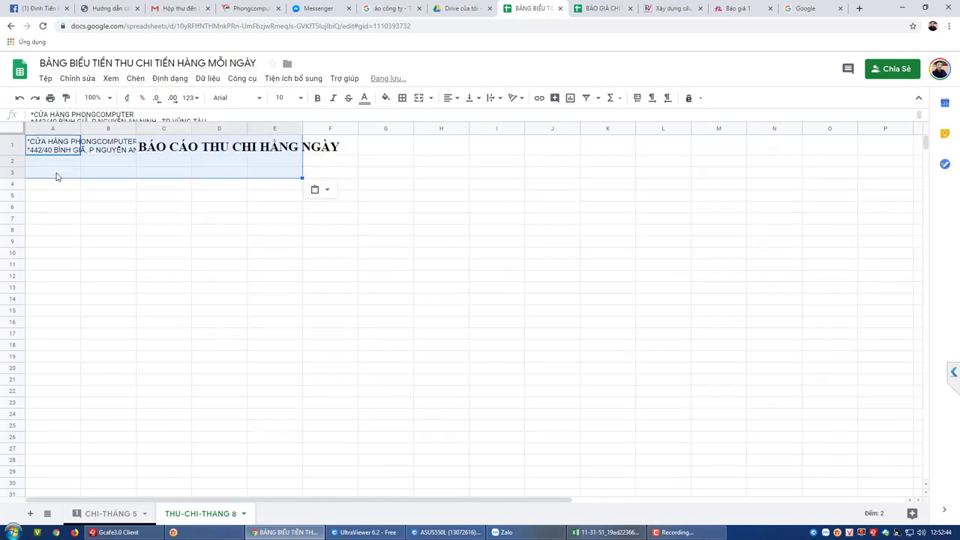
{"action": "key", "text": "ctrl+z"}
{"action": "left_click", "coordinate": [62, 175]}
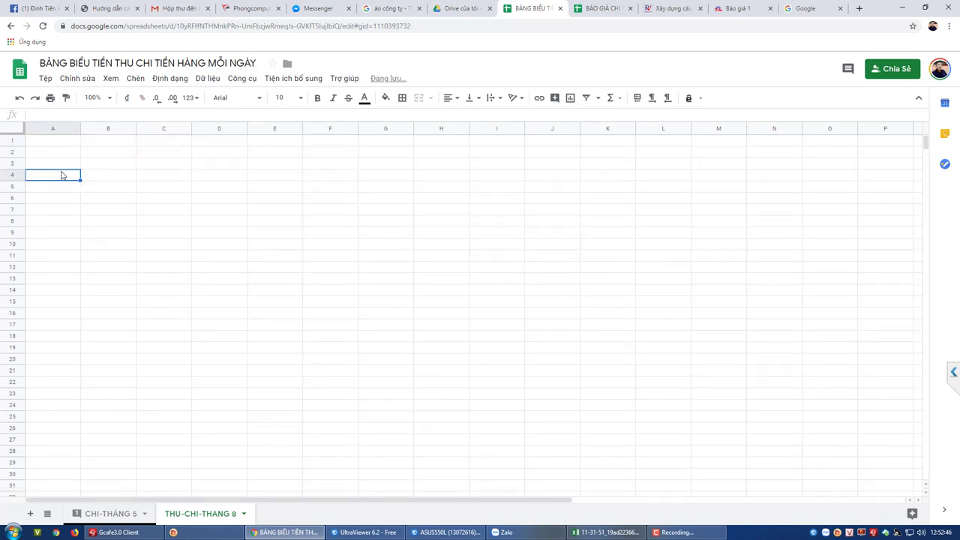
{"action": "key", "text": "ctrl+v"}
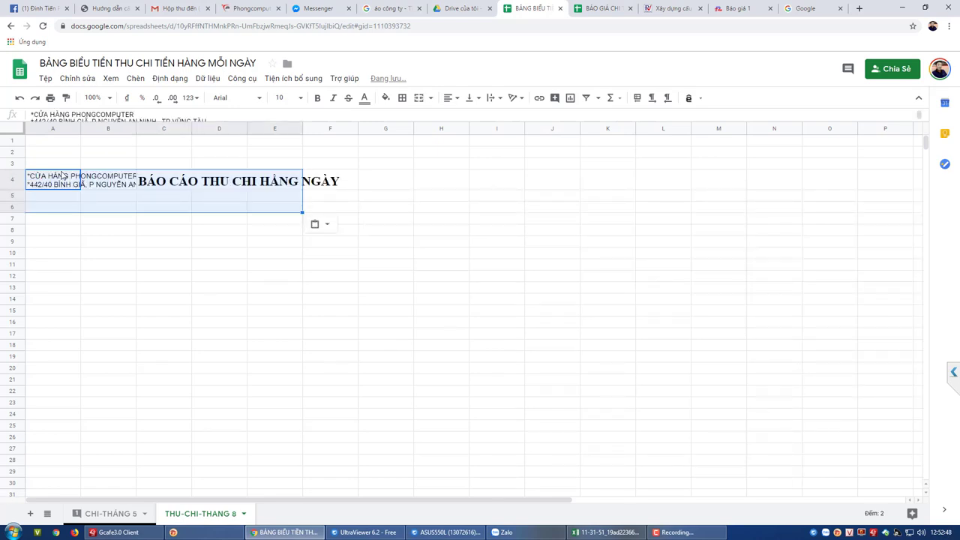
Check the heading's position in the CHI-THÁNG 5 sheet and clear the pasted heading from A2:E4 of THU-CHI-THANG 8.
{"action": "left_click", "coordinate": [113, 516]}
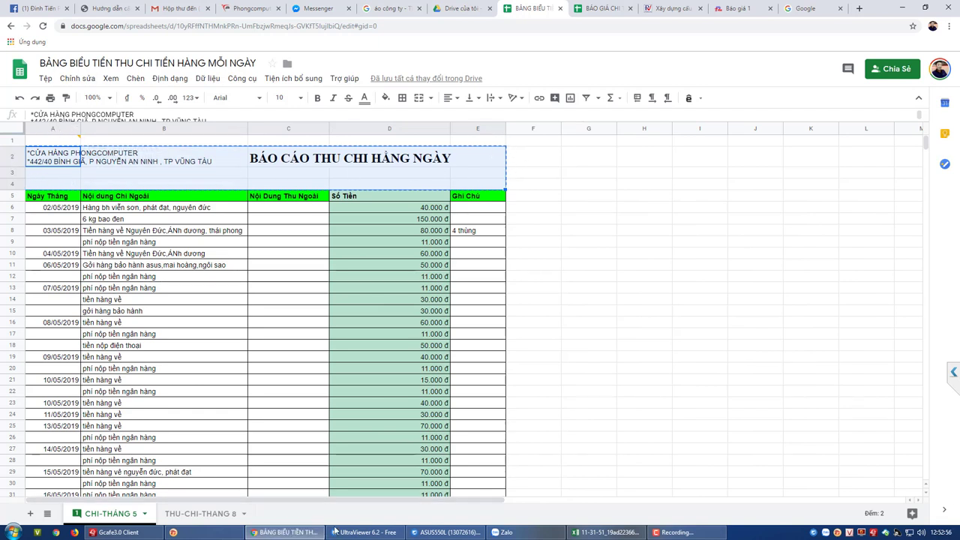
{"action": "left_click", "coordinate": [201, 513]}
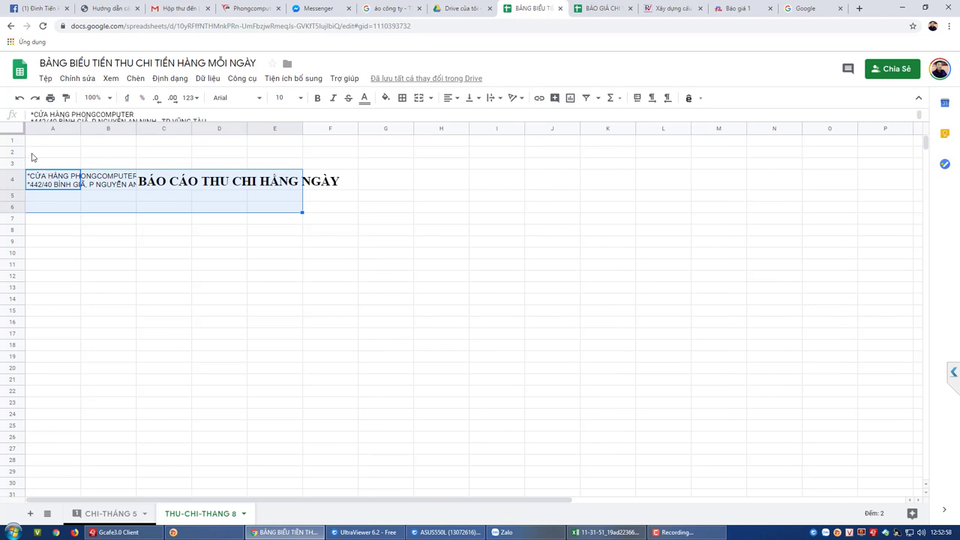
{"action": "left_click_drag", "start_coordinate": [32, 156], "coordinate": [296, 180]}
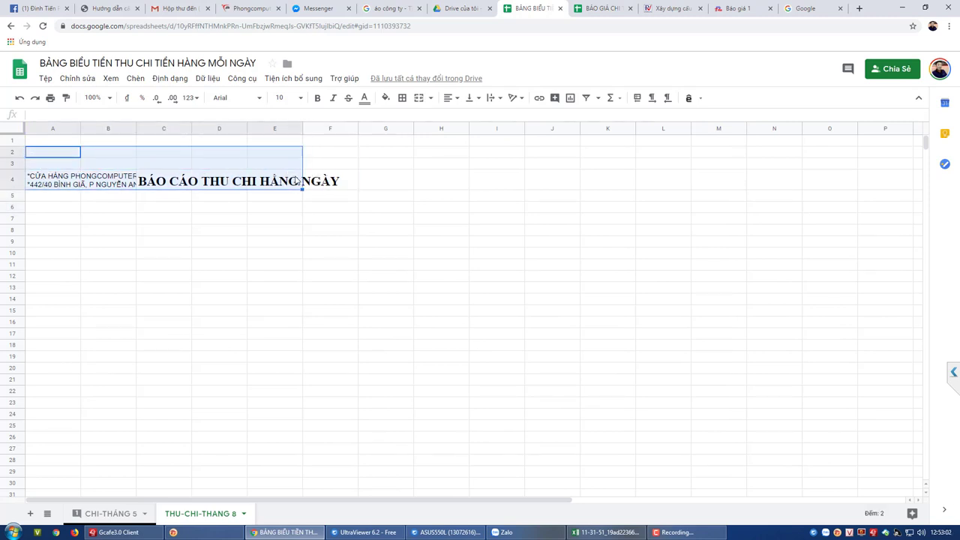
{"action": "key", "text": "Delete"}
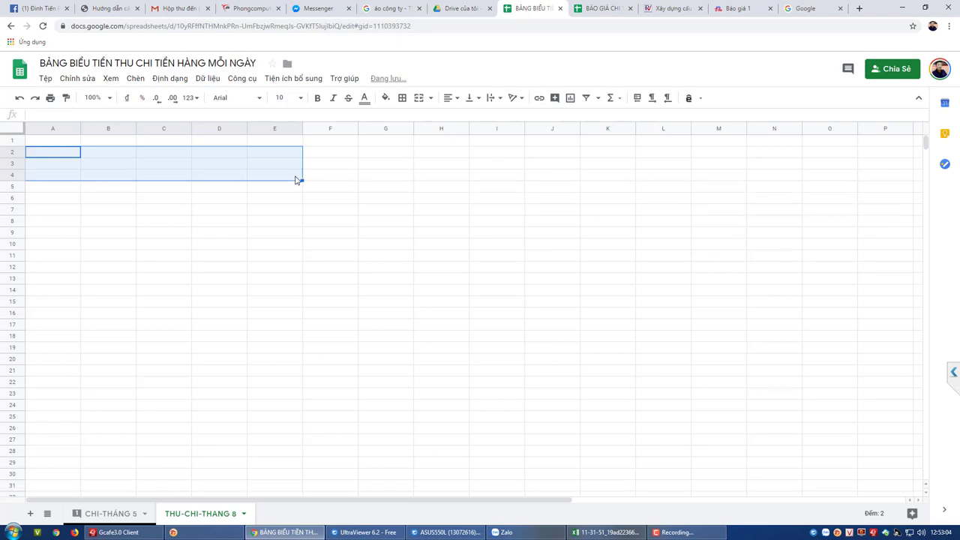
Paste the copied heading block into cells A2:E4 of the THU-CHI-THANG 8 sheet.
{"action": "key", "text": "ctrl+v"}
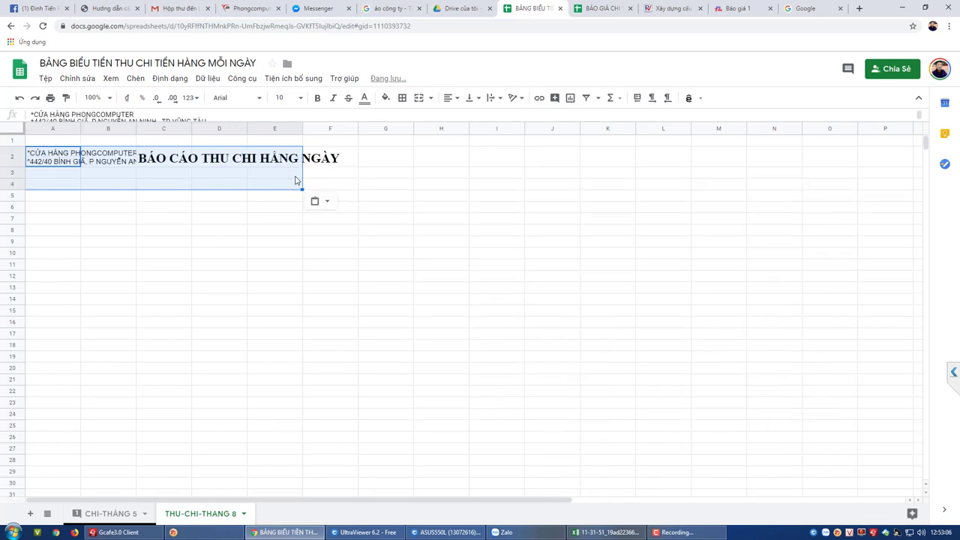
{"action": "left_click", "coordinate": [284, 246]}
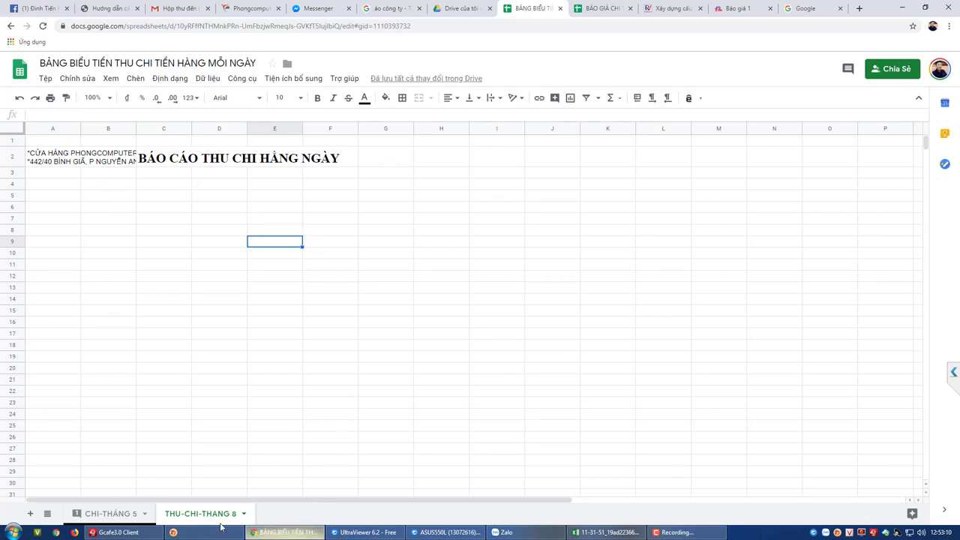
Copy the heading block together with the green column-header row, cells A2:E5, from the CHI-THÁNG 5 sheet.
{"action": "left_click", "coordinate": [112, 513]}
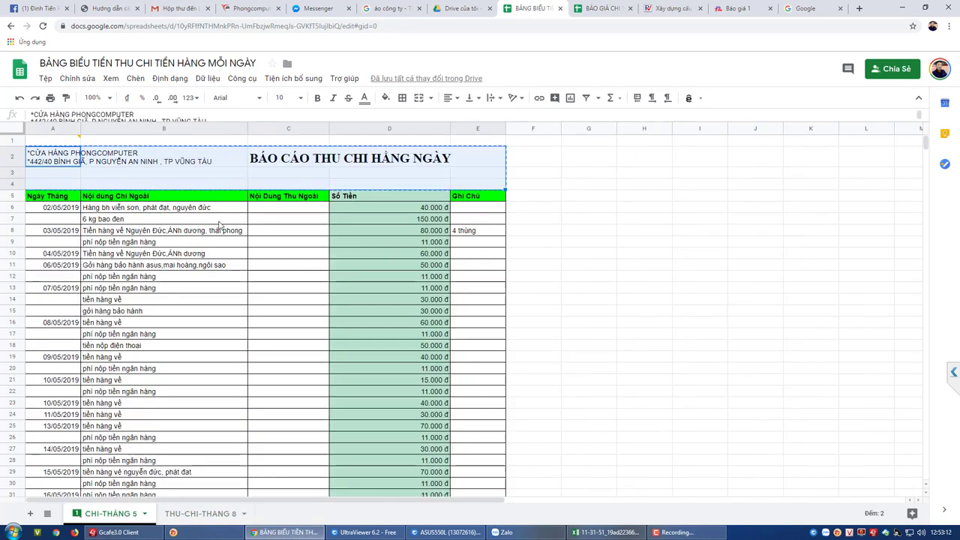
{"action": "left_click", "coordinate": [175, 201]}
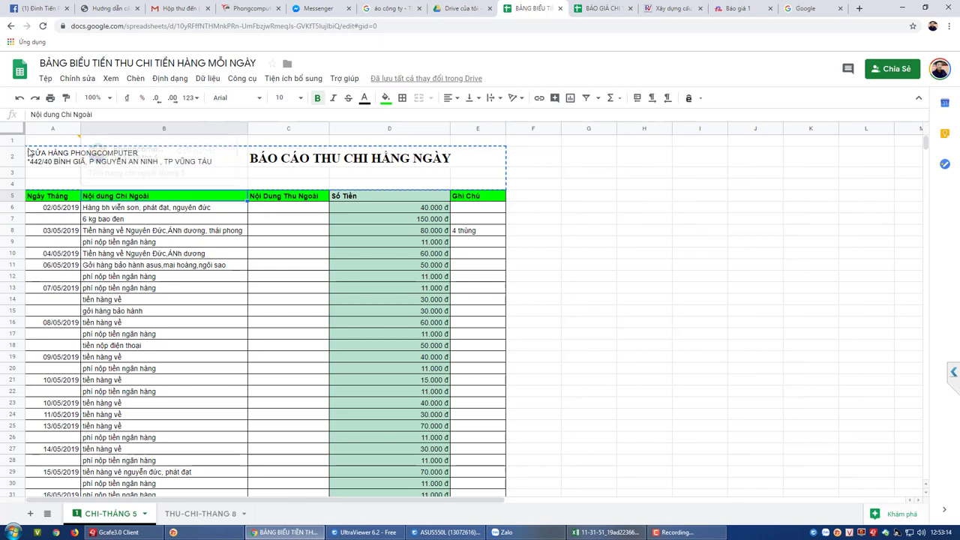
{"action": "left_click", "coordinate": [75, 160]}
{"action": "left_click_drag", "start_coordinate": [75, 180], "coordinate": [502, 197]}
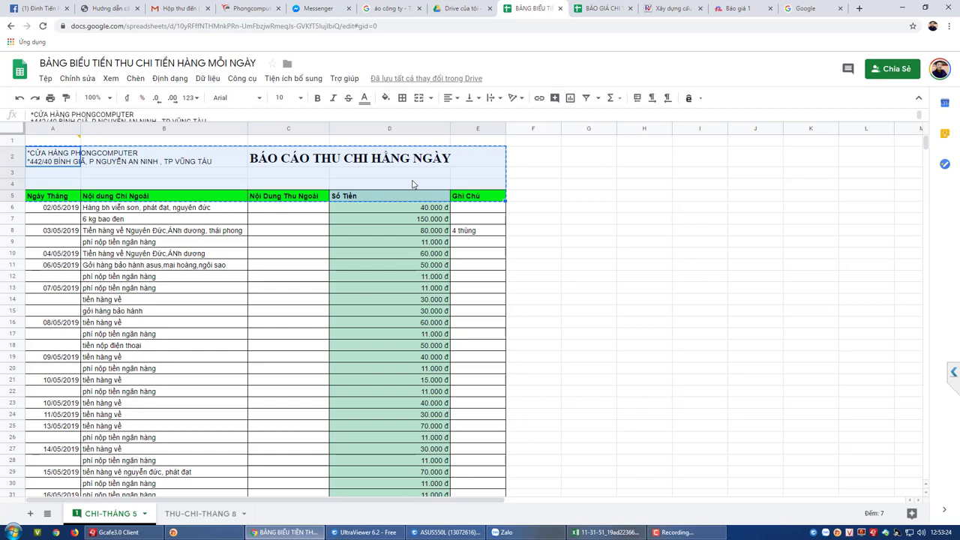
{"action": "right_click", "coordinate": [386, 176]}
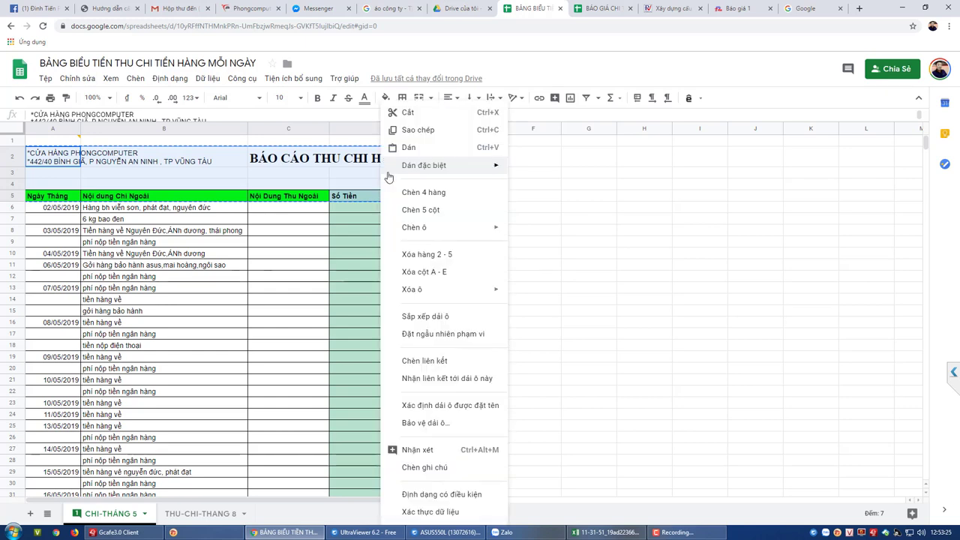
{"action": "left_click", "coordinate": [415, 131]}
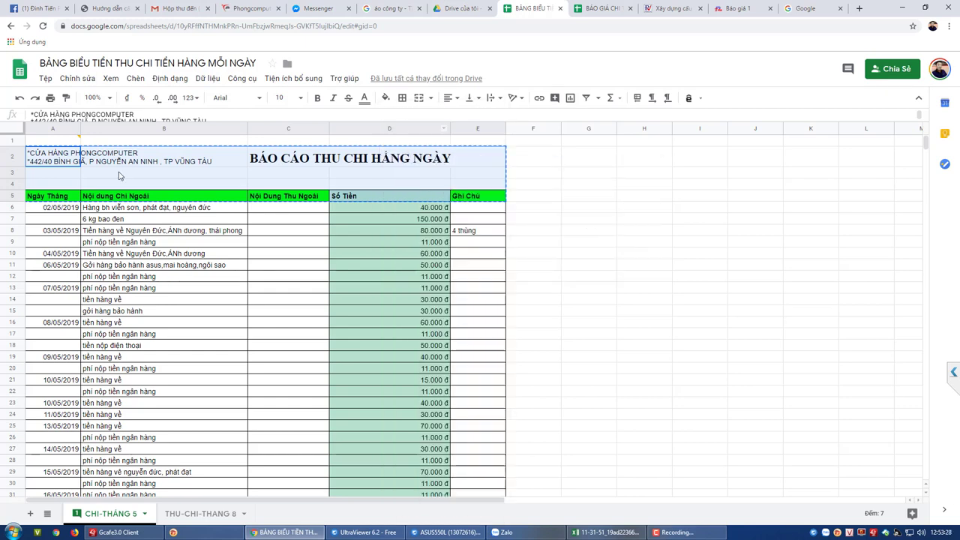
Undo the previous heading paste in THU-CHI-THANG 8 and paste the newly copied block into A2:E5.
{"action": "left_click", "coordinate": [199, 513]}
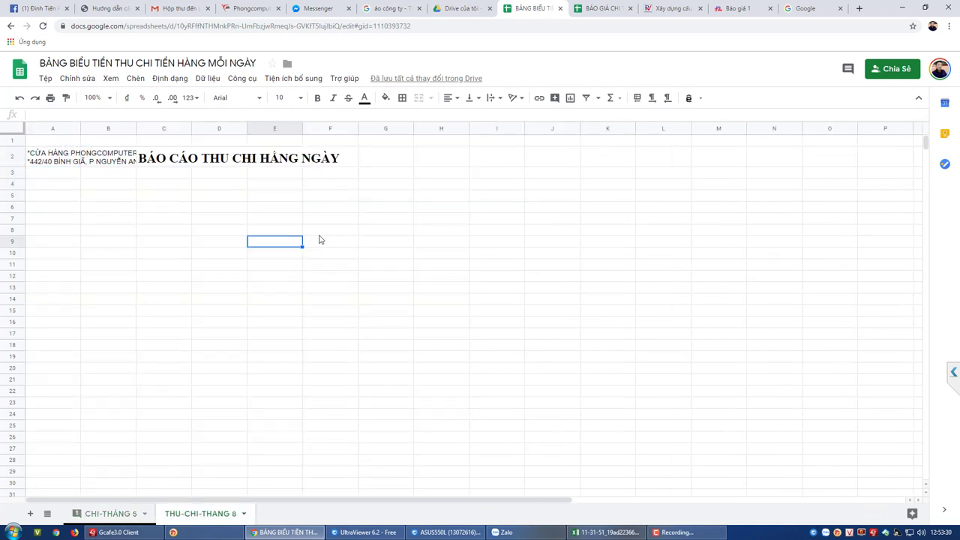
{"action": "key", "text": "ctrl+z"}
{"action": "left_click_drag", "start_coordinate": [27, 153], "coordinate": [275, 189]}
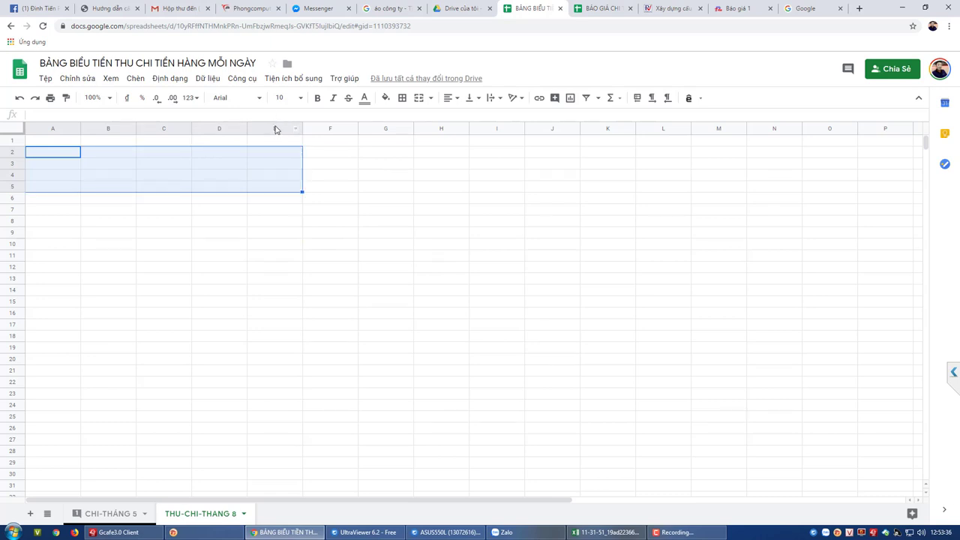
{"action": "key", "text": "ctrl+v"}
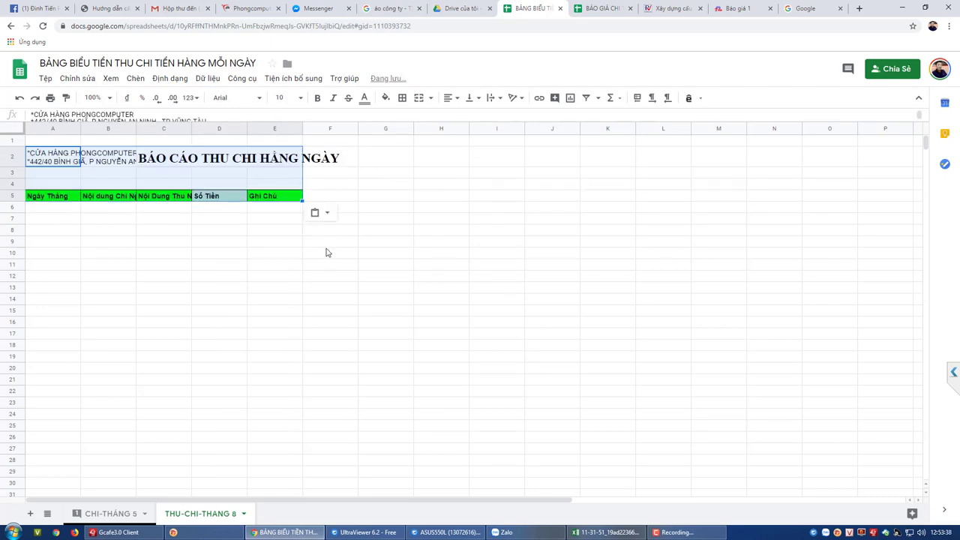
{"action": "key", "text": "Return"}
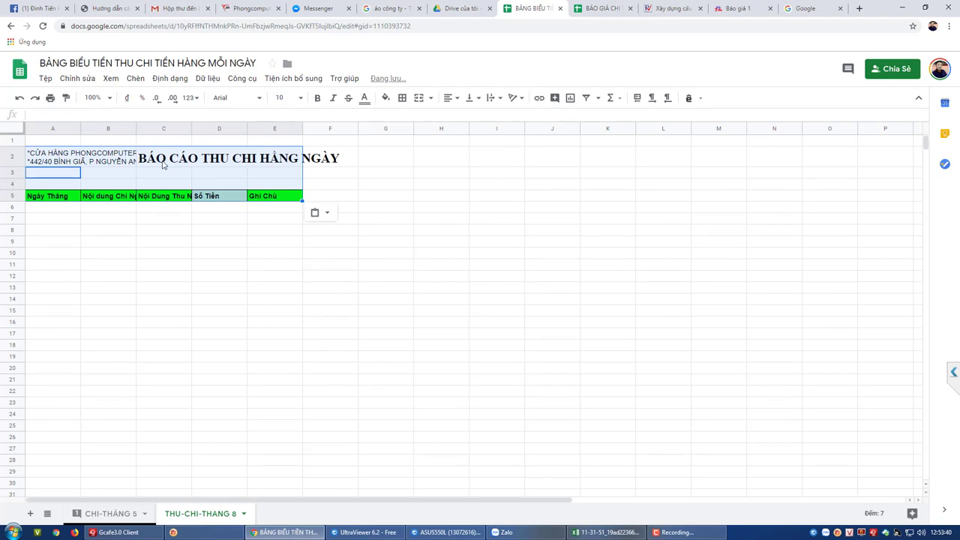
Widen columns A to D of THU-CHI-THANG 8 so the shop details, report title and column headers fit.
{"action": "left_click_drag", "start_coordinate": [80, 128], "coordinate": [223, 130]}
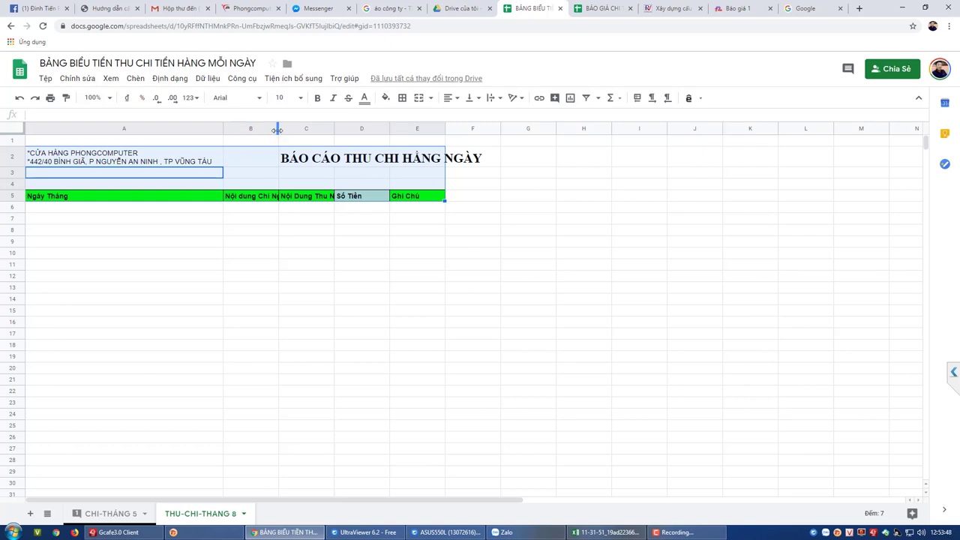
{"action": "left_click_drag", "start_coordinate": [278, 130], "coordinate": [465, 128]}
{"action": "left_click", "coordinate": [527, 230]}
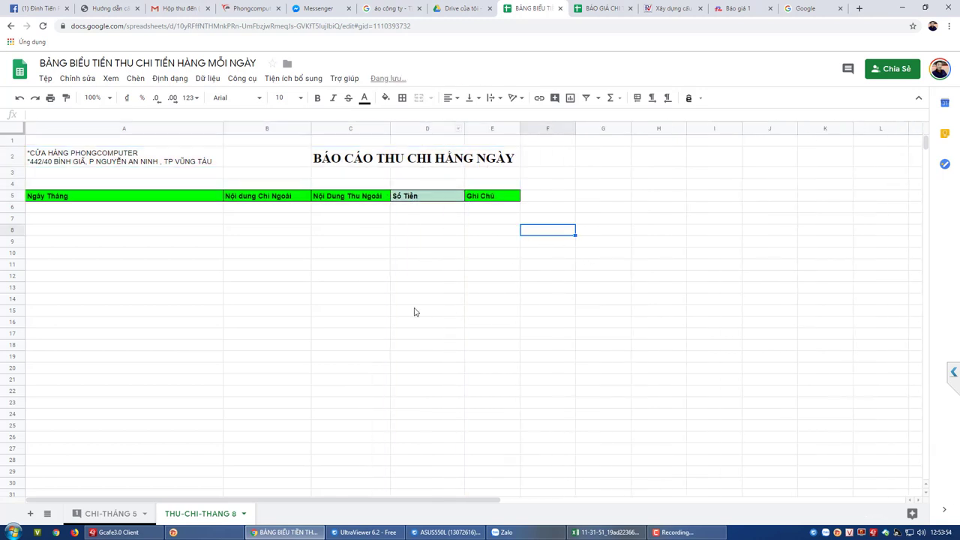
Locate the August entries in the CHI-THÁNG 5 sheet and check the row numbers of the first and last entry.
{"action": "left_click", "coordinate": [109, 514]}
{"action": "scroll", "coordinate": [225, 375], "scroll_direction": "down", "scroll_amount": 6}
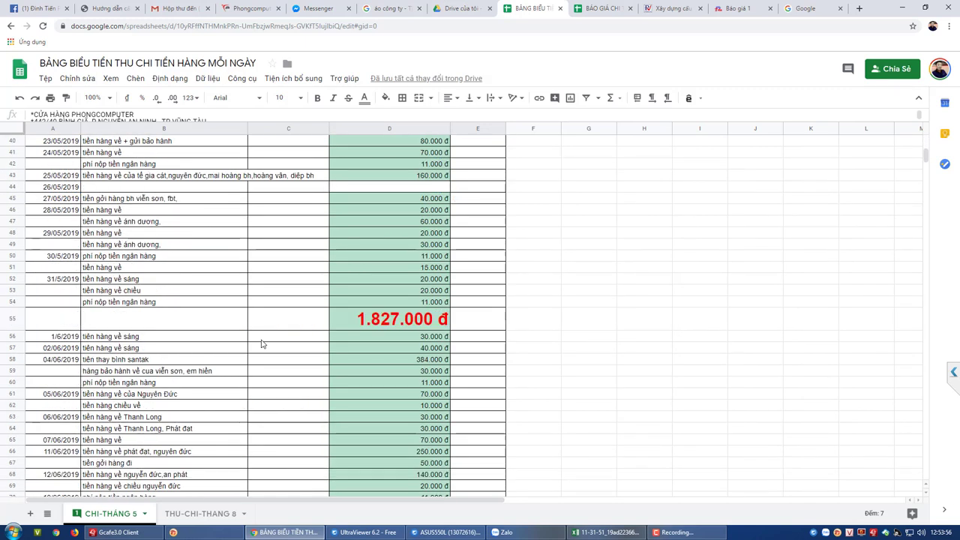
{"action": "scroll", "coordinate": [225, 352], "scroll_direction": "down", "scroll_amount": 15}
{"action": "scroll", "coordinate": [217, 361], "scroll_direction": "up", "scroll_amount": 3}
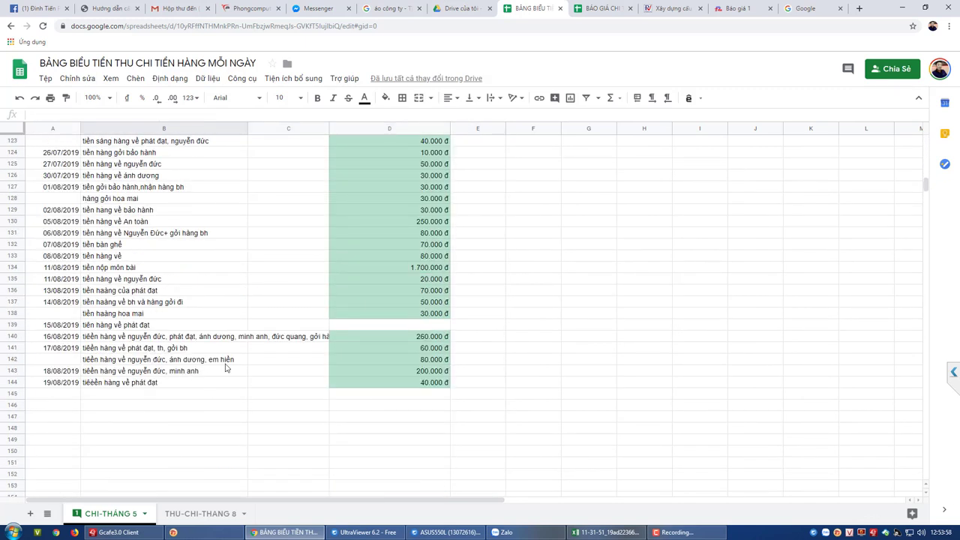
{"action": "left_click_drag", "start_coordinate": [442, 385], "coordinate": [47, 187]}
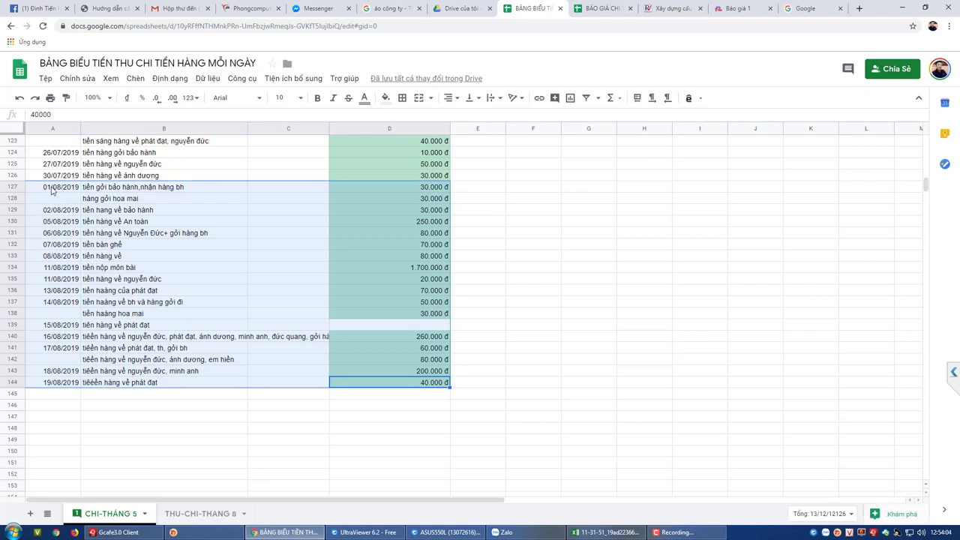
{"action": "right_click", "coordinate": [106, 241]}
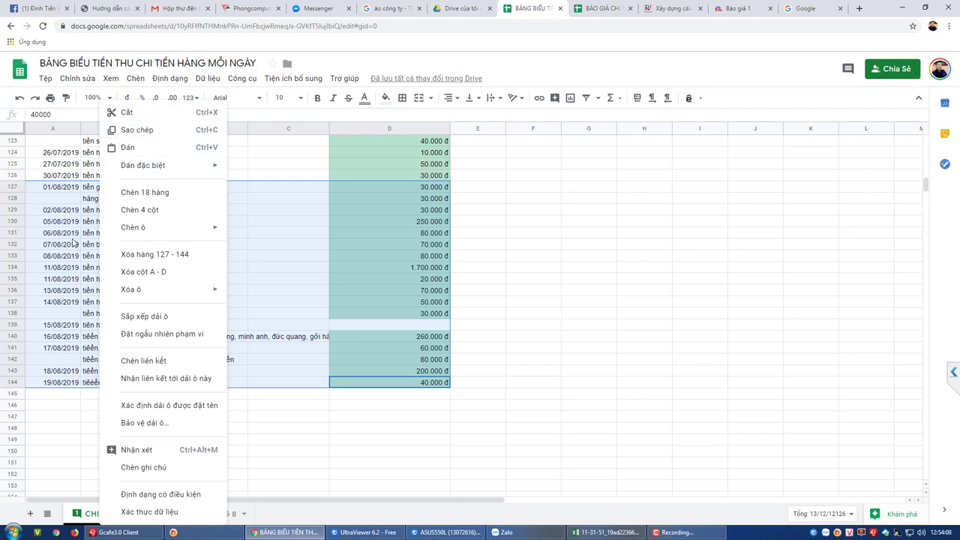
{"action": "left_click", "coordinate": [15, 188]}
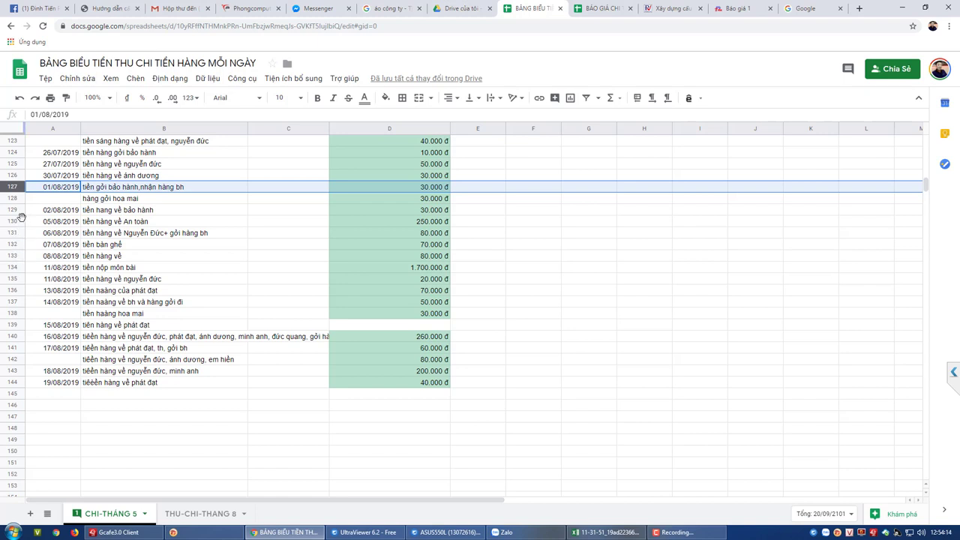
{"action": "left_click", "coordinate": [12, 384]}
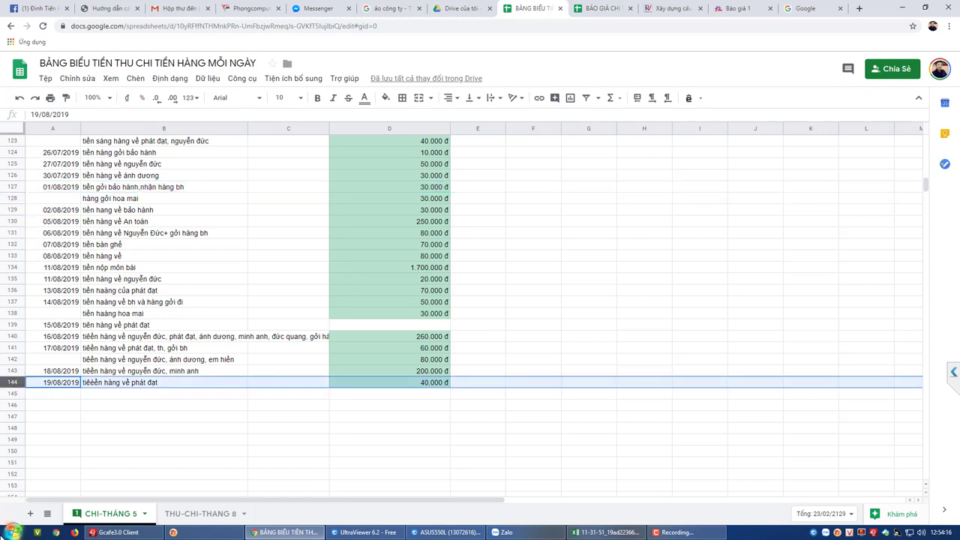
Switch to Calculator and compute 127 - 144, the difference between the first and last August row numbers.
{"action": "left_click", "coordinate": [14, 532]}
{"action": "left_click", "coordinate": [37, 281]}
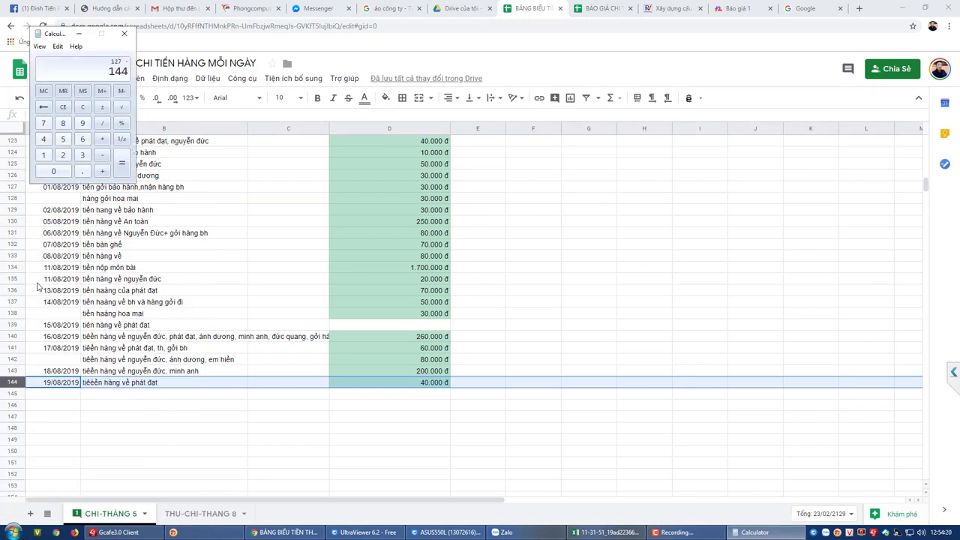
{"action": "key", "text": "Return"}
{"action": "left_click", "coordinate": [94, 295]}
Select the August entries in cells A127:D144 of the CHI-THÁNG 5 sheet.
{"action": "left_click_drag", "start_coordinate": [60, 187], "coordinate": [413, 384]}
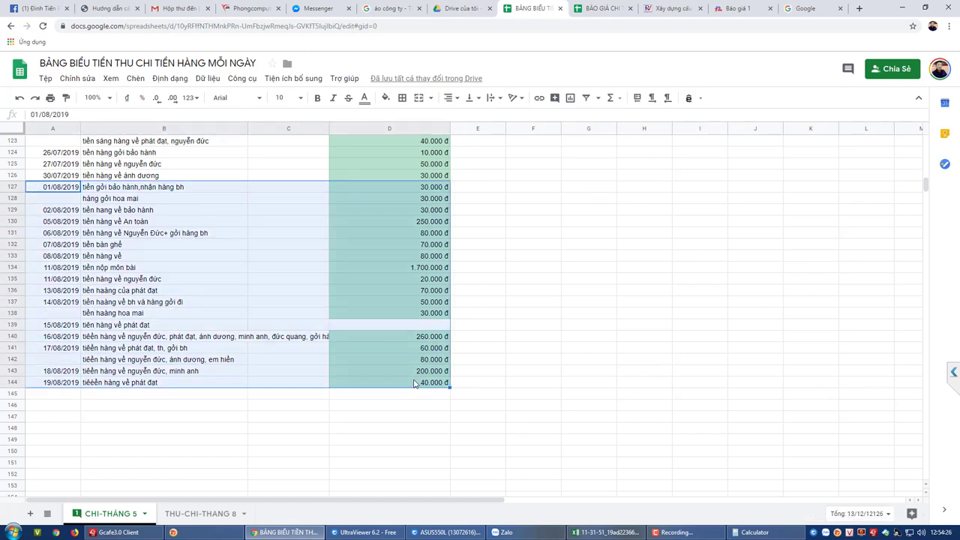
{"action": "right_click", "coordinate": [294, 237]}
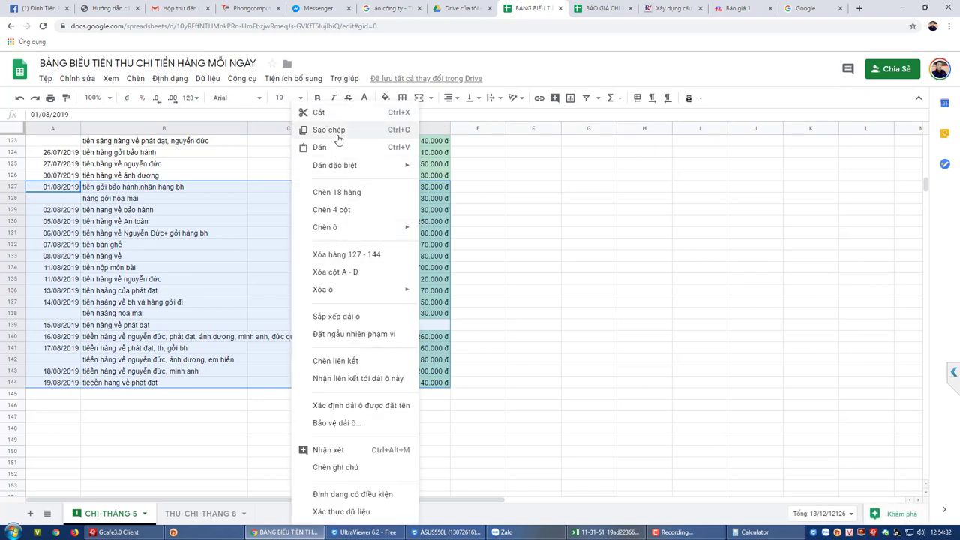
Switch to the GCafe+ server in UltraViewer and search the member accounts for the username active on MAY07.
{"action": "left_click", "coordinate": [447, 531]}
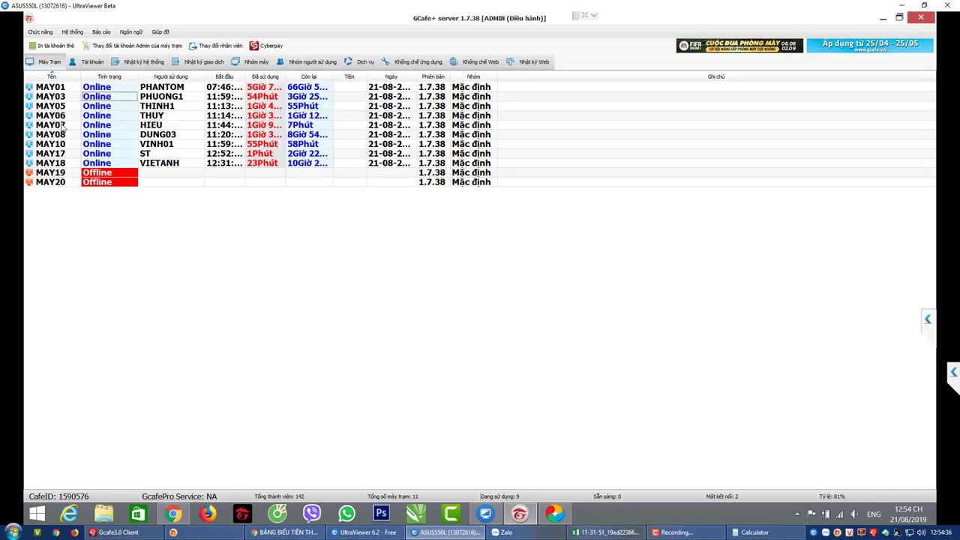
{"action": "left_click", "coordinate": [172, 123]}
{"action": "left_click", "coordinate": [90, 64]}
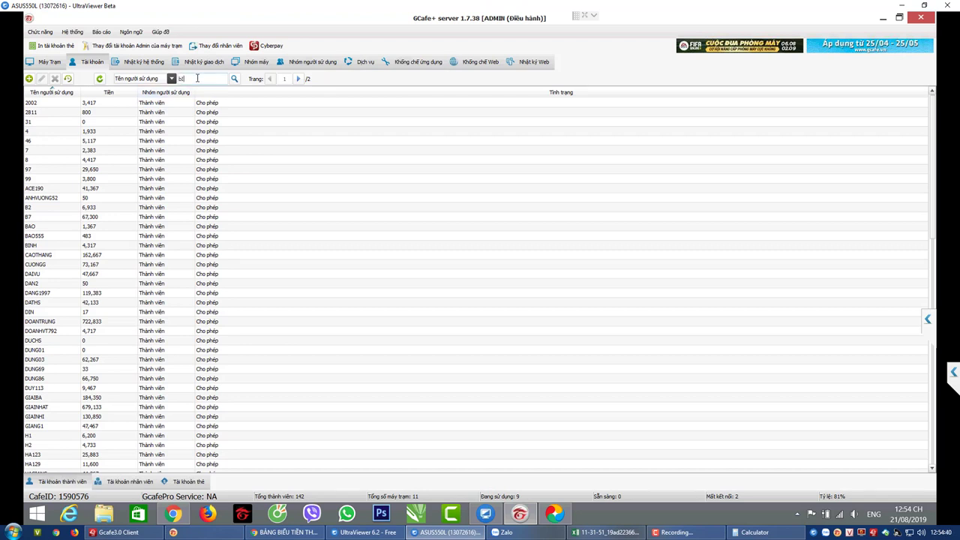
{"action": "left_click", "coordinate": [197, 78]}
{"action": "type", "text": "bIEU"}
{"action": "key", "text": "Return"}
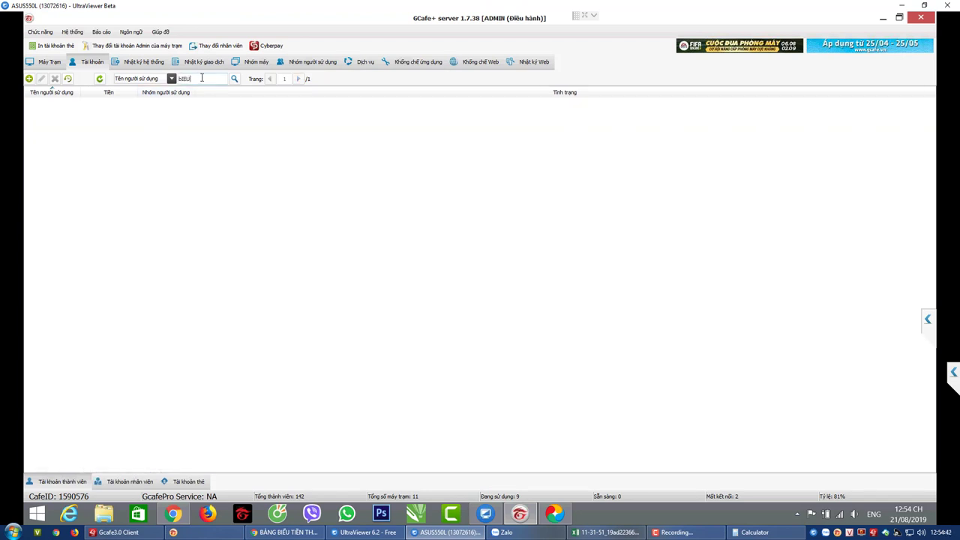
{"action": "key", "text": "ctrl+a"}
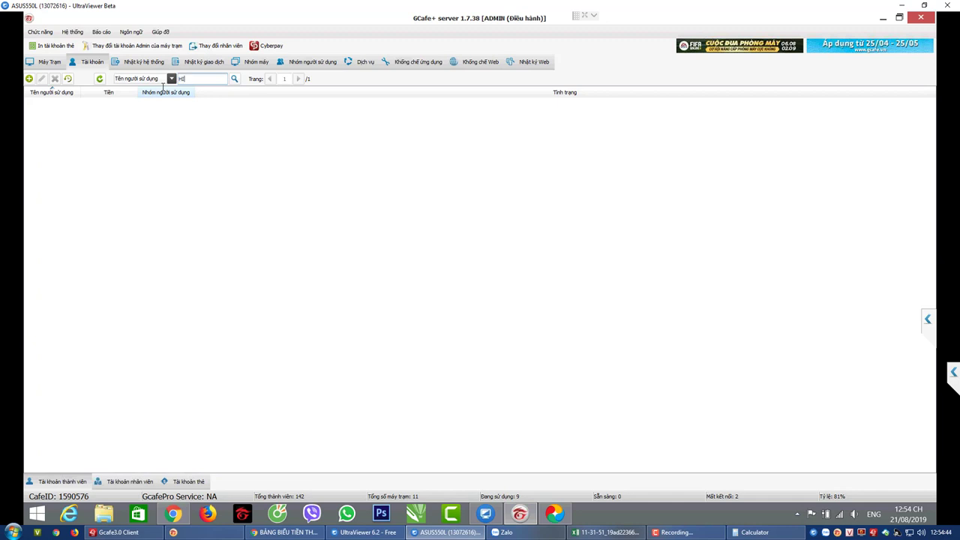
{"action": "type", "text": "HIEU"}
{"action": "key", "text": "Return"}
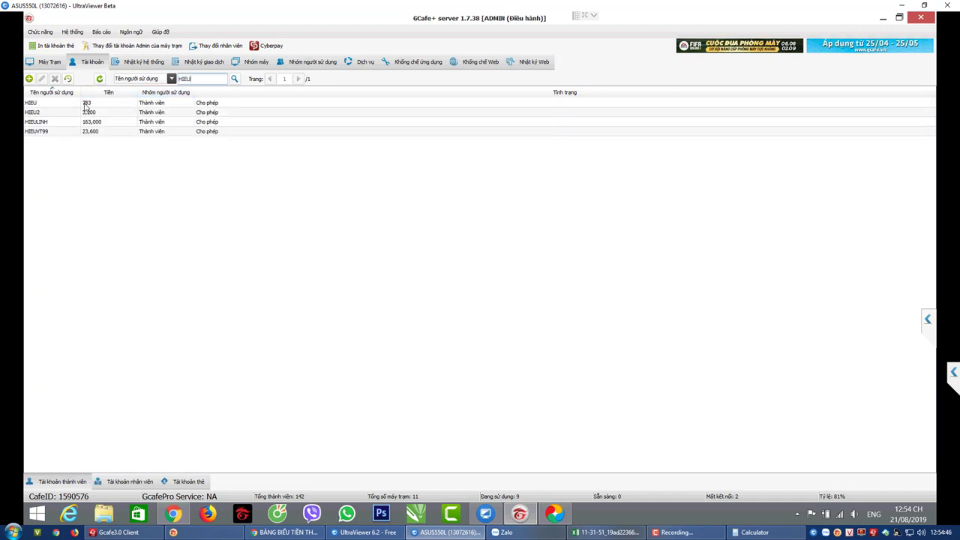
Top up the first matching member account with 10000 and return to the spreadsheet.
{"action": "right_click", "coordinate": [84, 100]}
{"action": "left_click", "coordinate": [105, 151]}
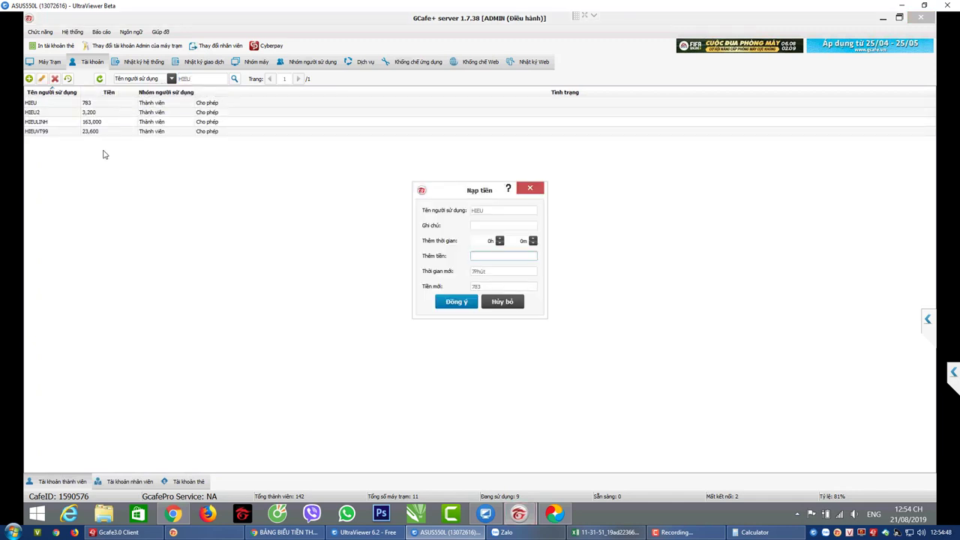
{"action": "type", "text": "10000"}
{"action": "key", "text": "Return"}
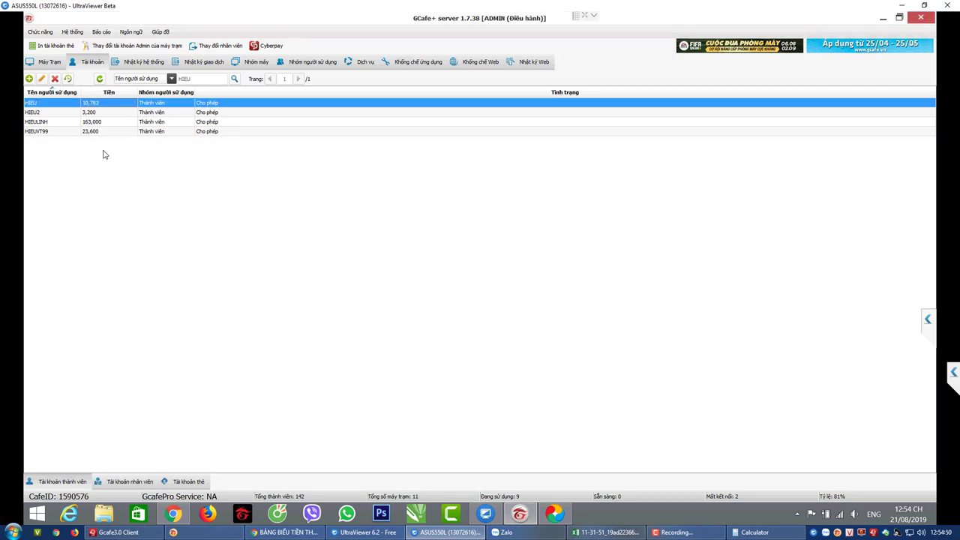
{"action": "left_click", "coordinate": [902, 5]}
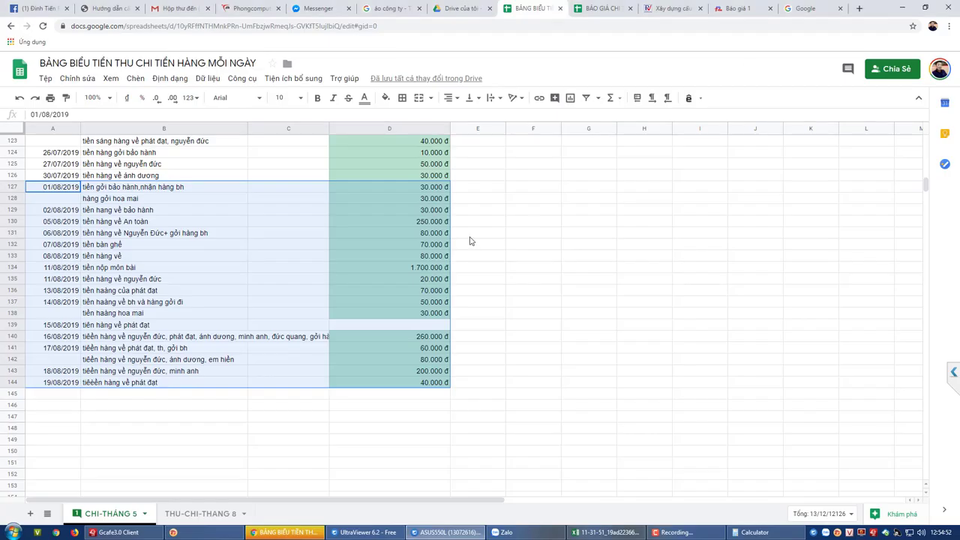
Copy the selected August entries, dated 01/08/2019 to 19/08/2019, from the CHI-THÁNG 5 sheet.
{"action": "right_click", "coordinate": [190, 222]}
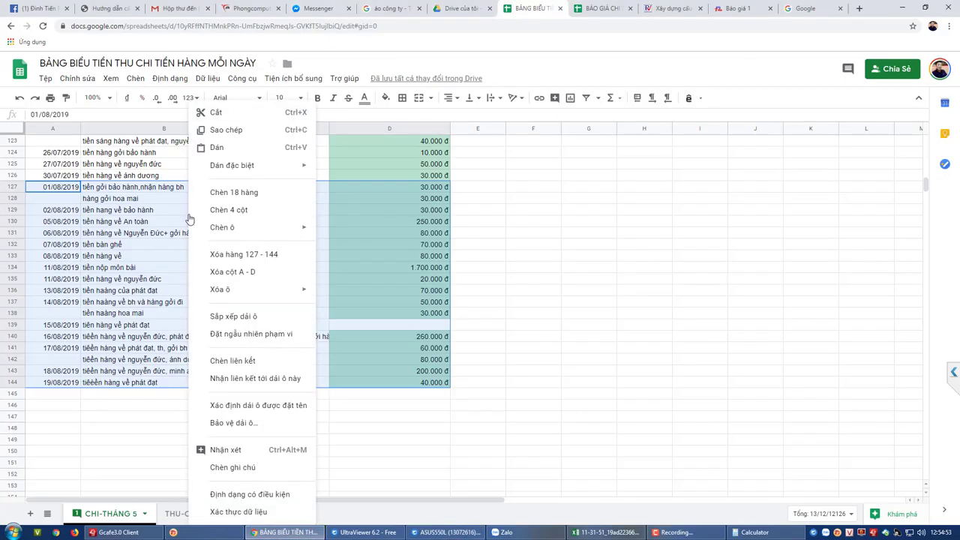
{"action": "left_click", "coordinate": [217, 137]}
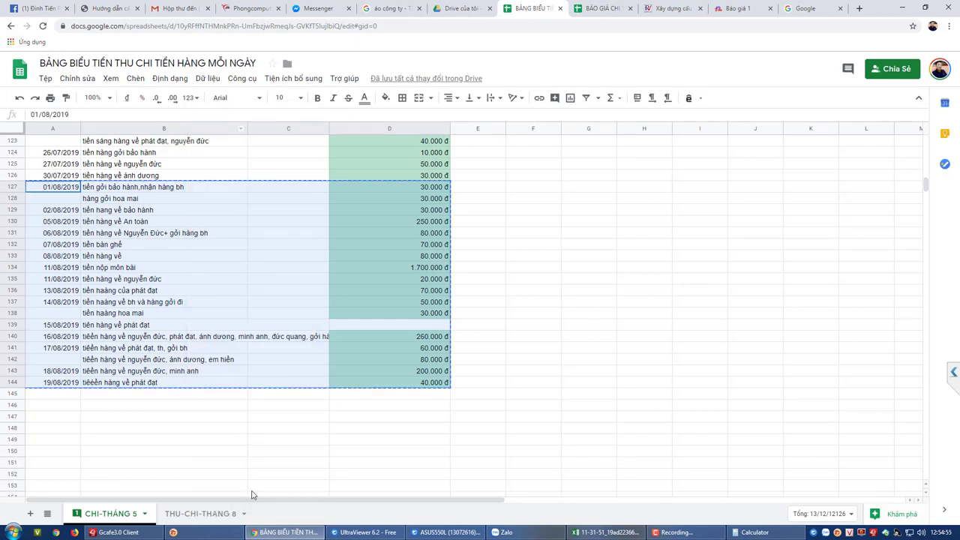
Switch to the THU-CHI-THANG 8 sheet and select row 6, directly below the column headings.
{"action": "left_click", "coordinate": [191, 515]}
{"action": "left_click_drag", "start_coordinate": [34, 212], "coordinate": [424, 233]}
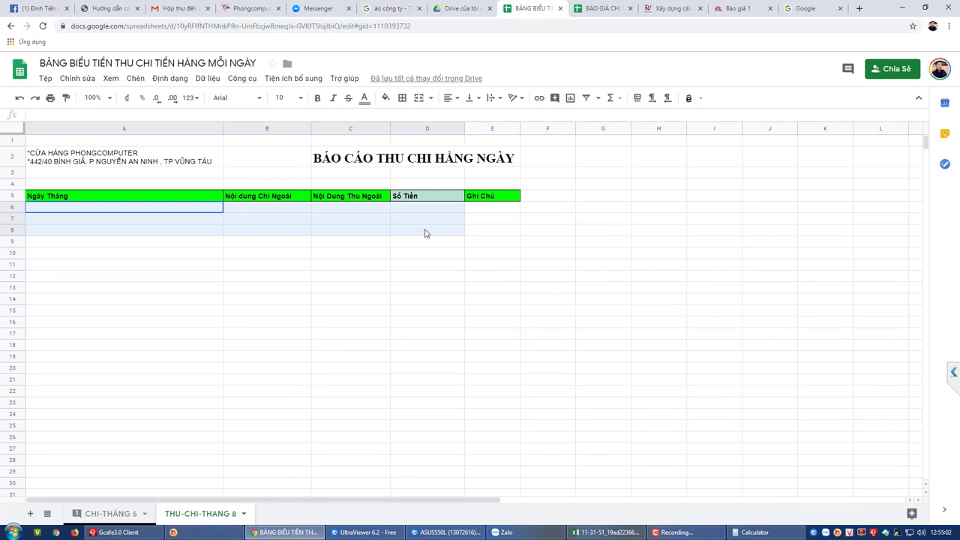
{"action": "left_click_drag", "start_coordinate": [483, 238], "coordinate": [195, 220]}
{"action": "left_click", "coordinate": [15, 207]}
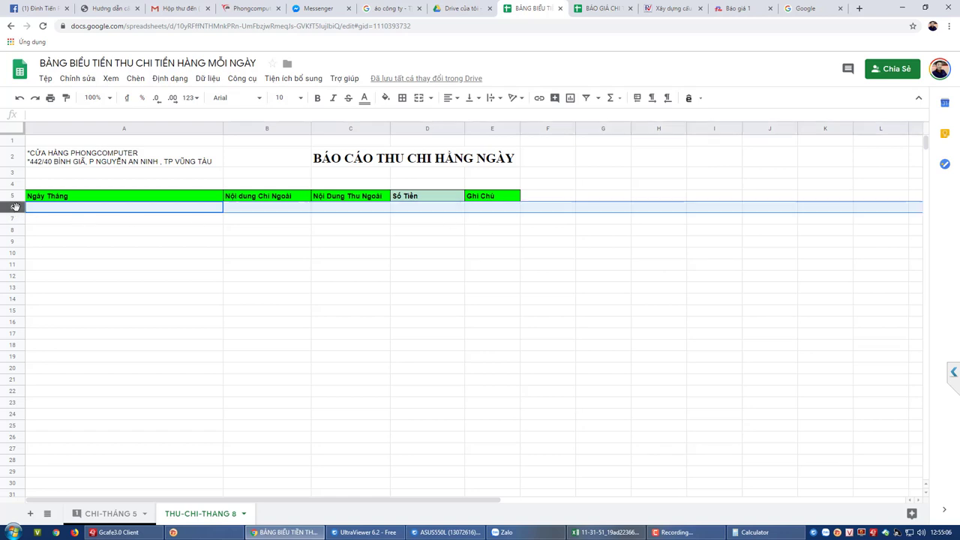
Open Calculator to work out the last row of the destination block starting at row 6.
{"action": "left_click", "coordinate": [770, 534]}
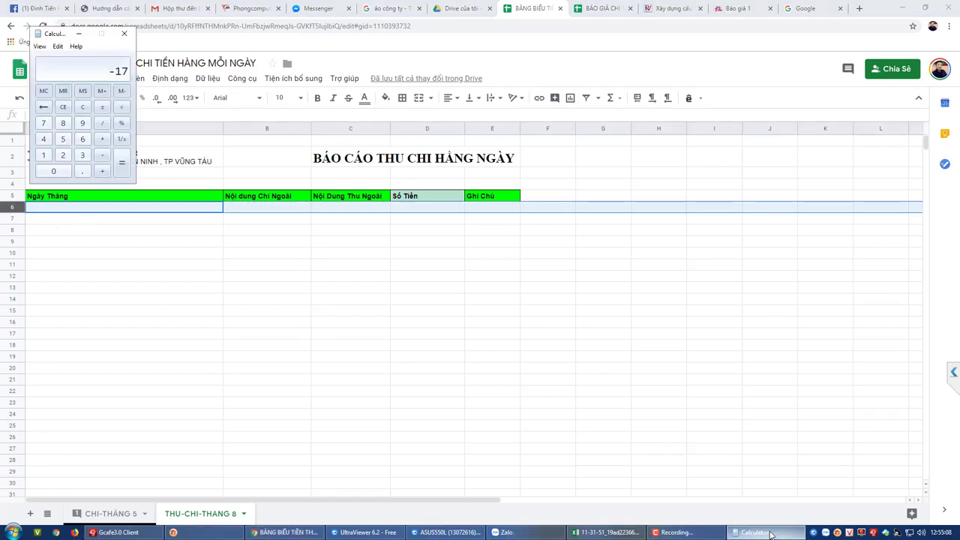
{"action": "left_click", "coordinate": [770, 534]}
{"action": "left_click", "coordinate": [13, 532]}
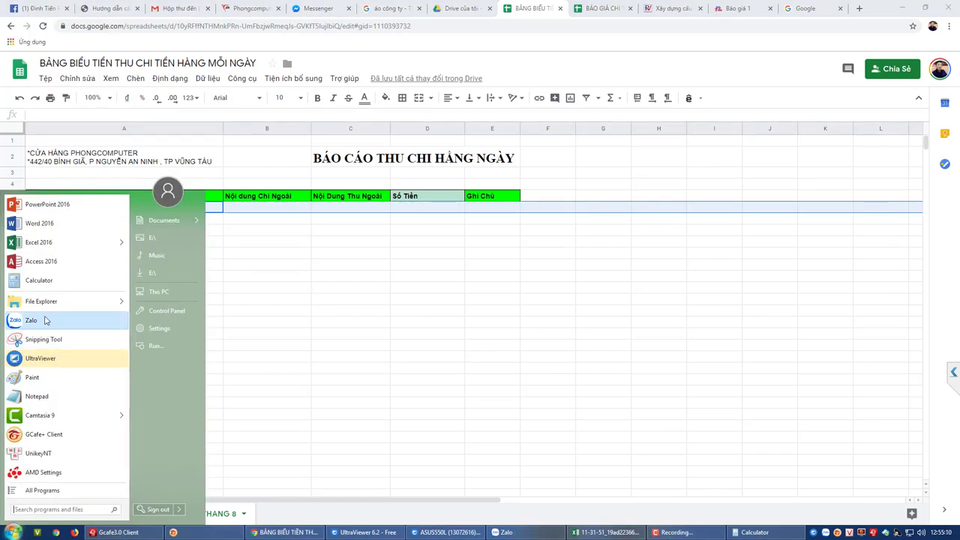
{"action": "left_click", "coordinate": [41, 282]}
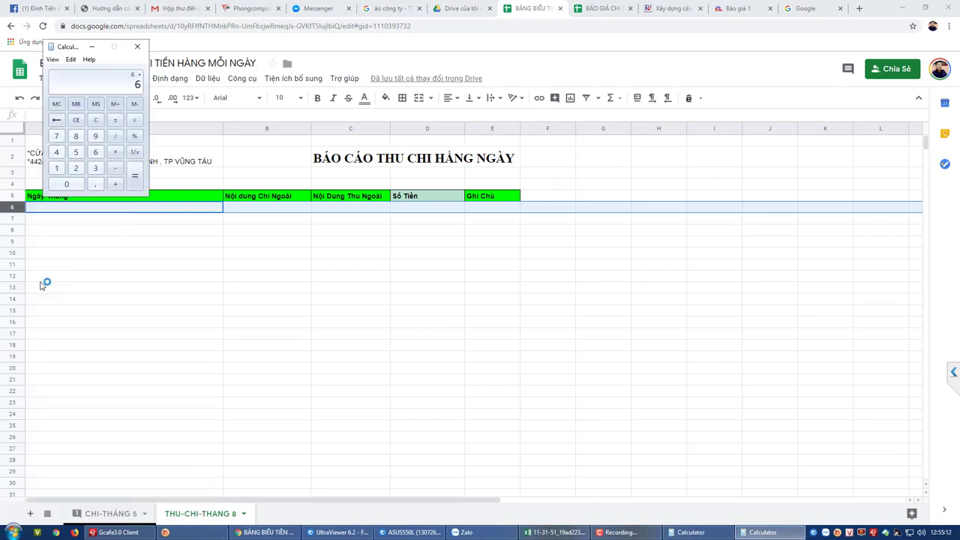
Paste the copied August entries into cells A6:E23 below the headings of the THU-CHI-THANG 8 sheet.
{"action": "left_click", "coordinate": [35, 210]}
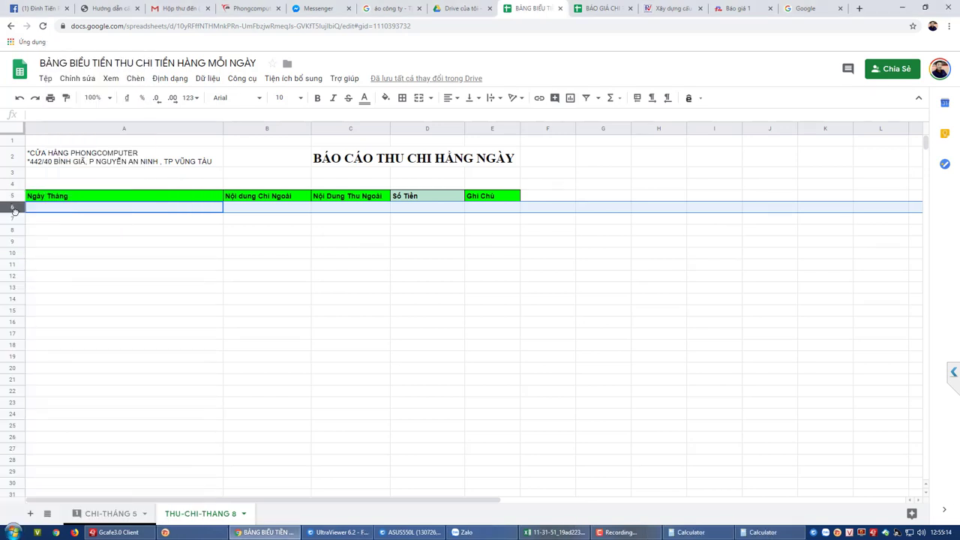
{"action": "left_click_drag", "start_coordinate": [55, 212], "coordinate": [494, 396]}
{"action": "right_click", "coordinate": [267, 287]}
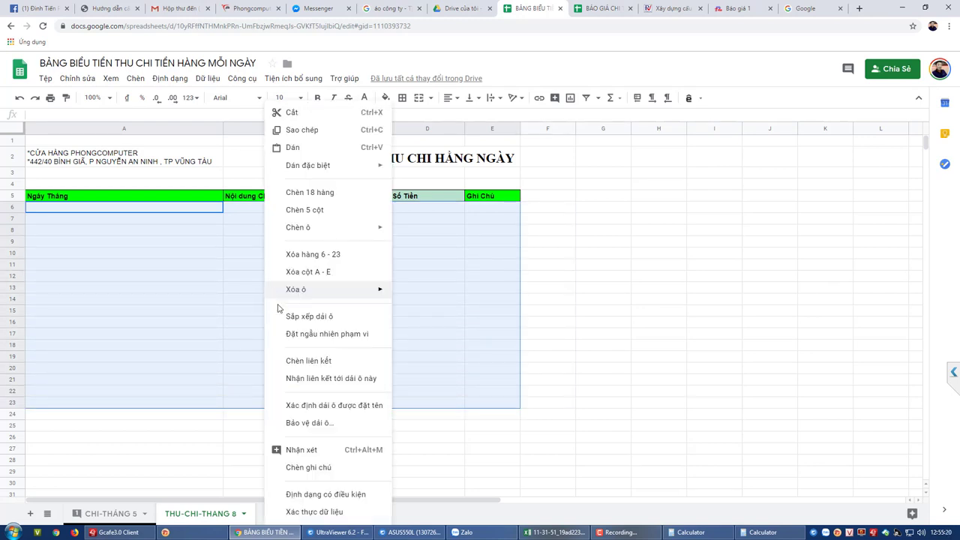
{"action": "left_click", "coordinate": [296, 148]}
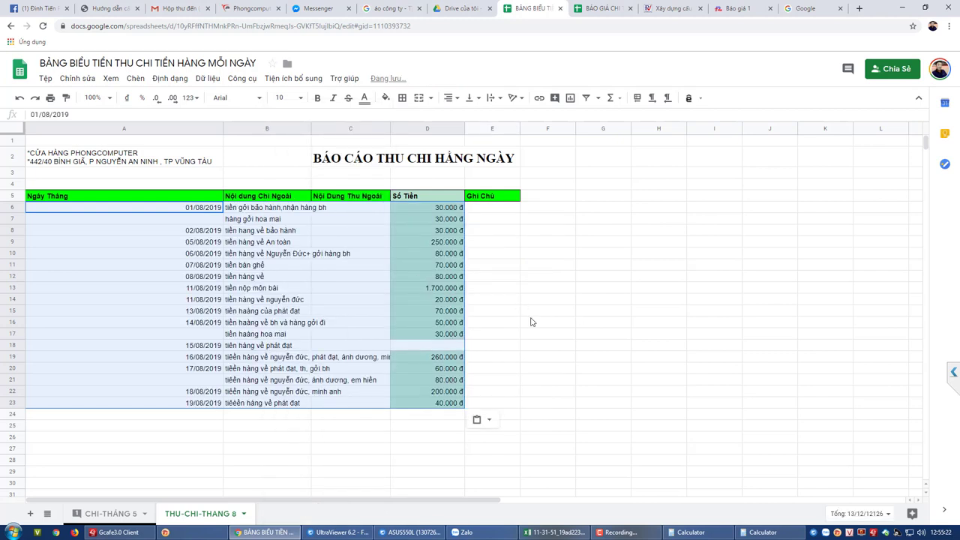
Narrow column A to fit the dates and widen column B until its longest expense description fits.
{"action": "left_click", "coordinate": [242, 313]}
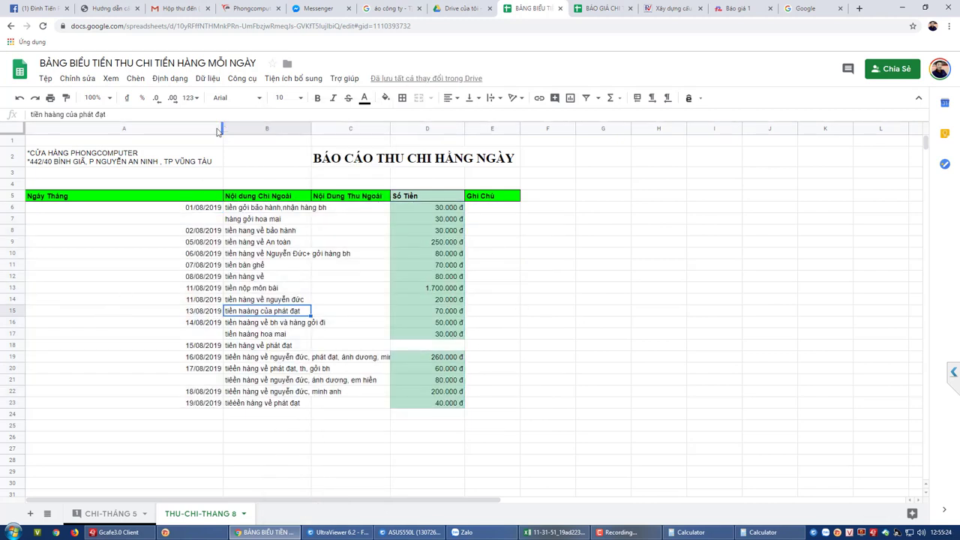
{"action": "left_click_drag", "start_coordinate": [223, 128], "coordinate": [86, 141]}
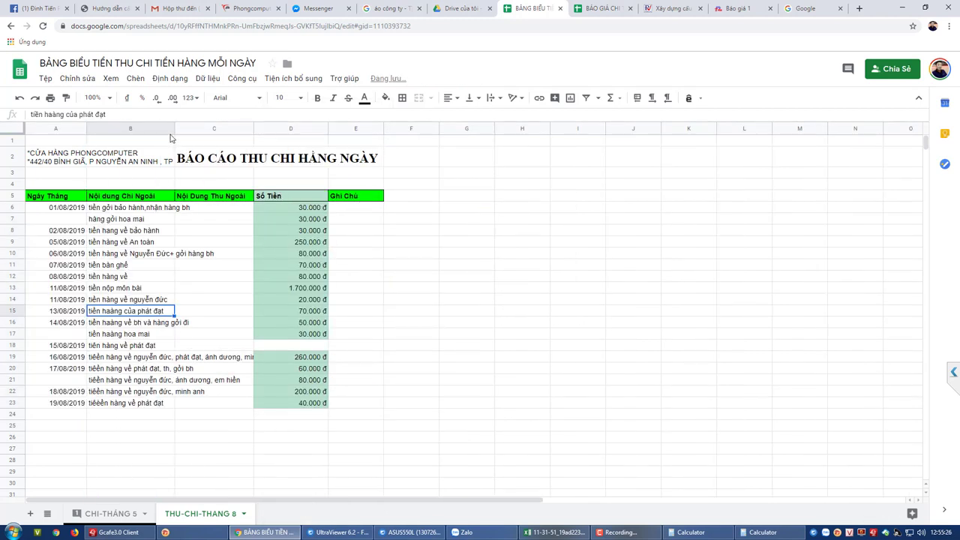
{"action": "left_click_drag", "start_coordinate": [175, 129], "coordinate": [367, 133]}
{"action": "left_click", "coordinate": [418, 357]}
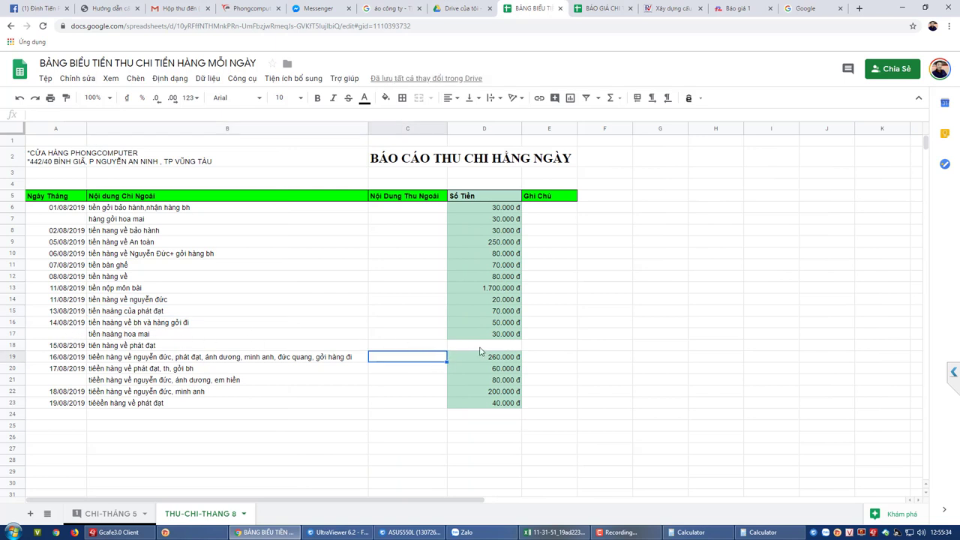
Compare the amount cell for 15/08/2019, D18, with its source cell D139 in the CHI-THÁNG 5 sheet.
{"action": "left_click", "coordinate": [481, 348]}
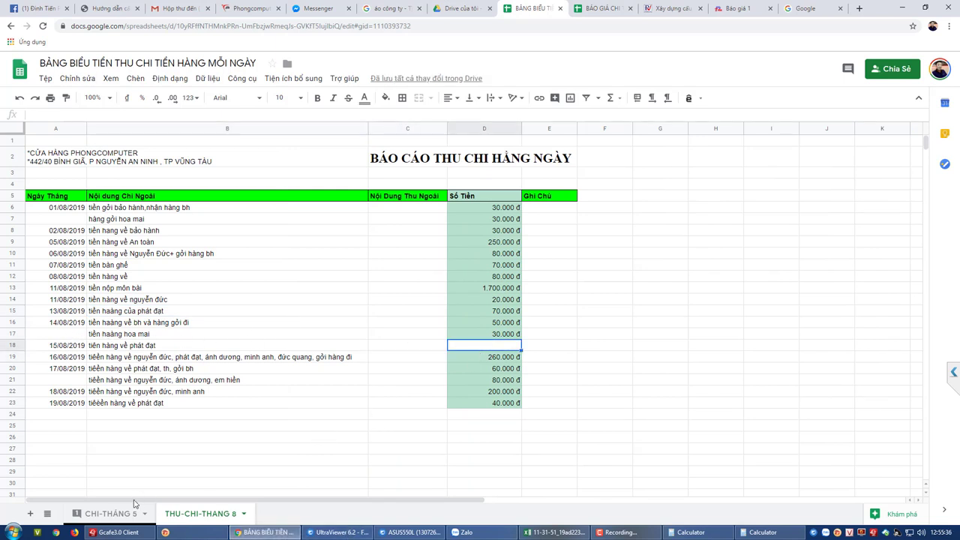
{"action": "left_click", "coordinate": [102, 513]}
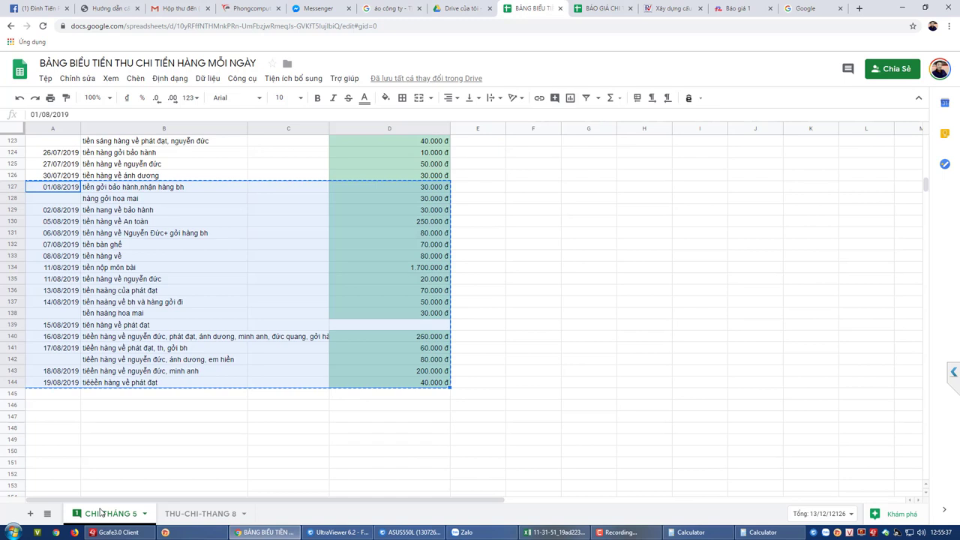
{"action": "left_click", "coordinate": [225, 316]}
{"action": "left_click", "coordinate": [369, 328]}
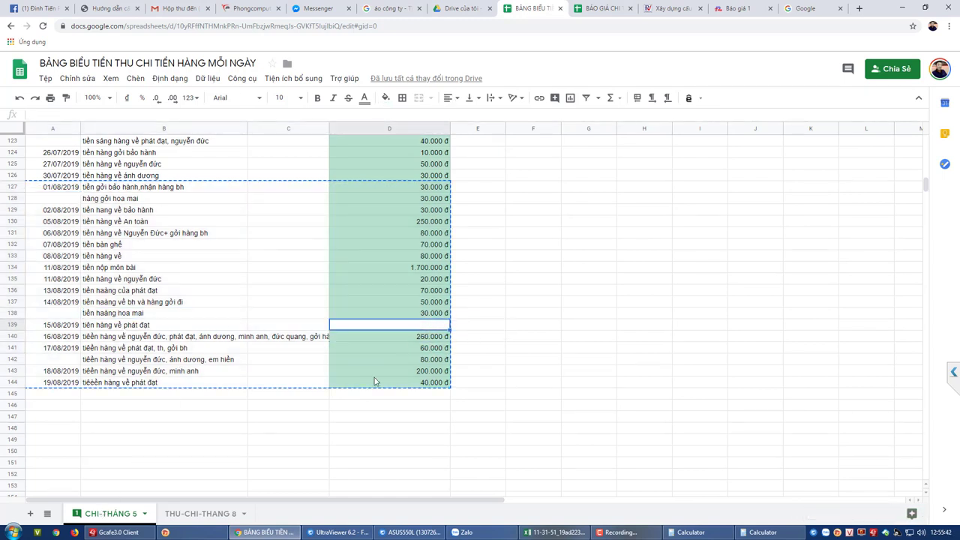
{"action": "left_click", "coordinate": [277, 458]}
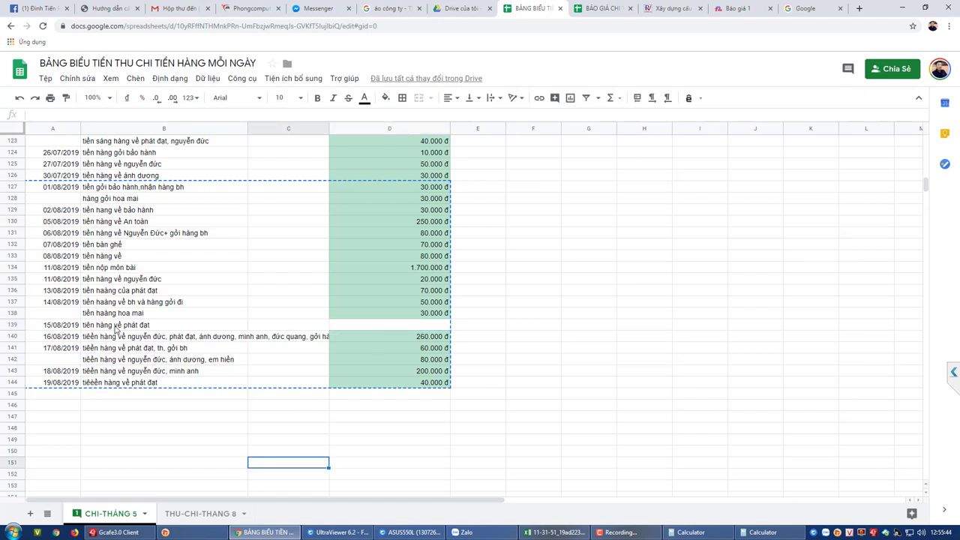
Apply all borders to the August table, cells A5:E23, in the THU-CHI-THANG 8 sheet.
{"action": "left_click", "coordinate": [179, 516]}
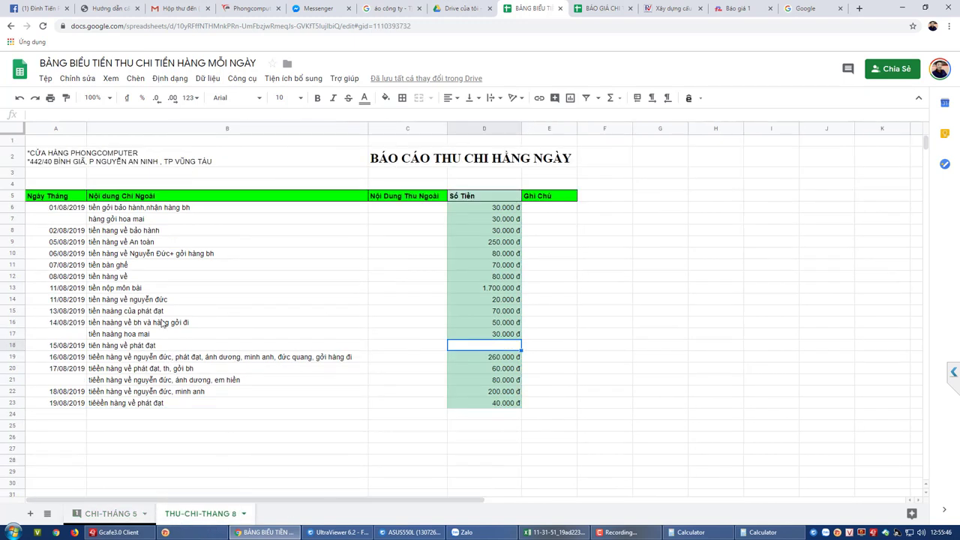
{"action": "left_click_drag", "start_coordinate": [41, 198], "coordinate": [536, 407]}
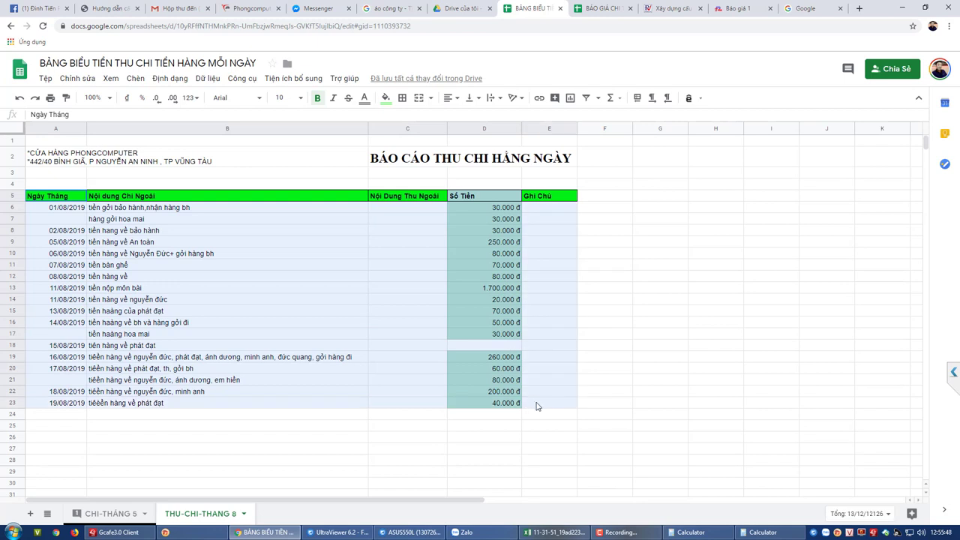
{"action": "left_click", "coordinate": [402, 97]}
{"action": "left_click", "coordinate": [407, 119]}
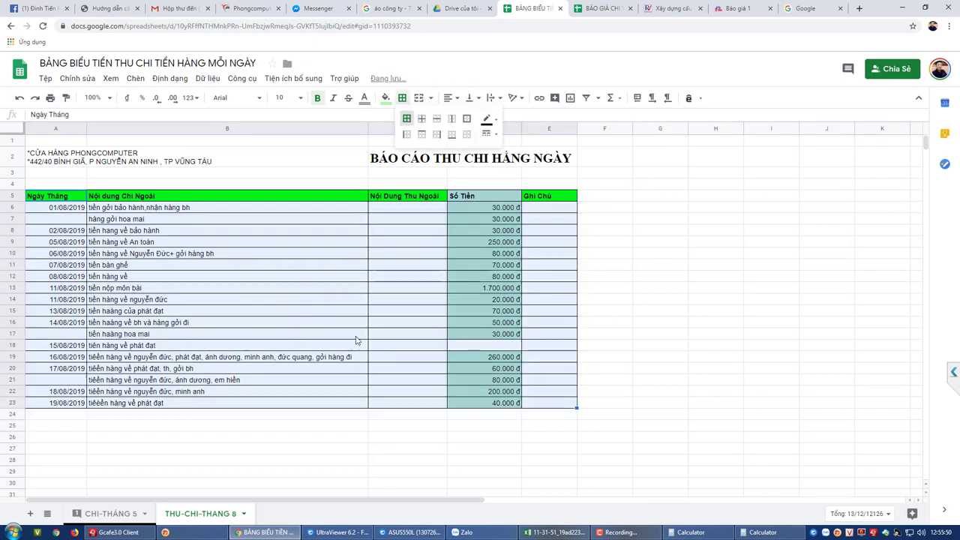
{"action": "left_click", "coordinate": [356, 335]}
{"action": "left_click", "coordinate": [248, 414]}
{"action": "left_click", "coordinate": [54, 337]}
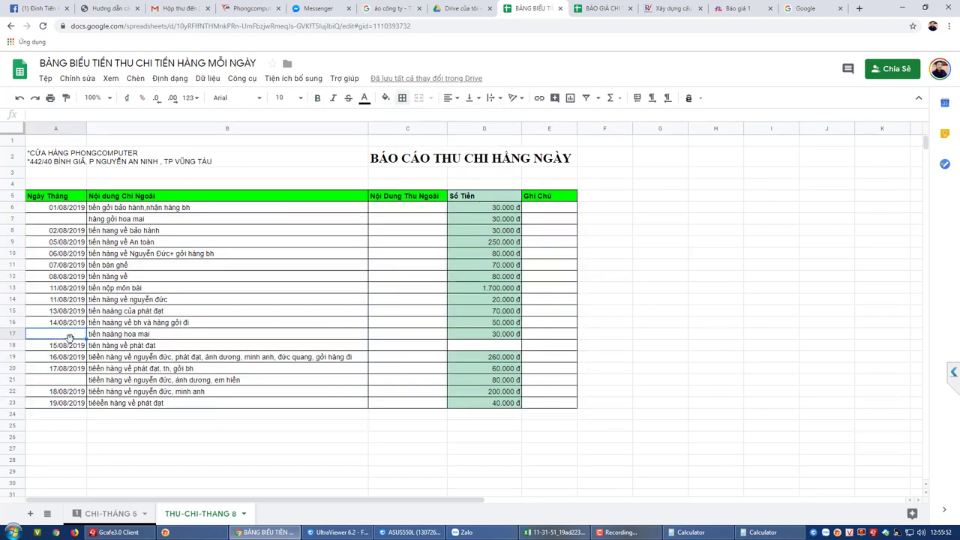
Compare the August entries in THU-CHI-THANG 8, starting from 01/08/2019, with the originals in CHI-THÁNG 5.
{"action": "left_click", "coordinate": [65, 211]}
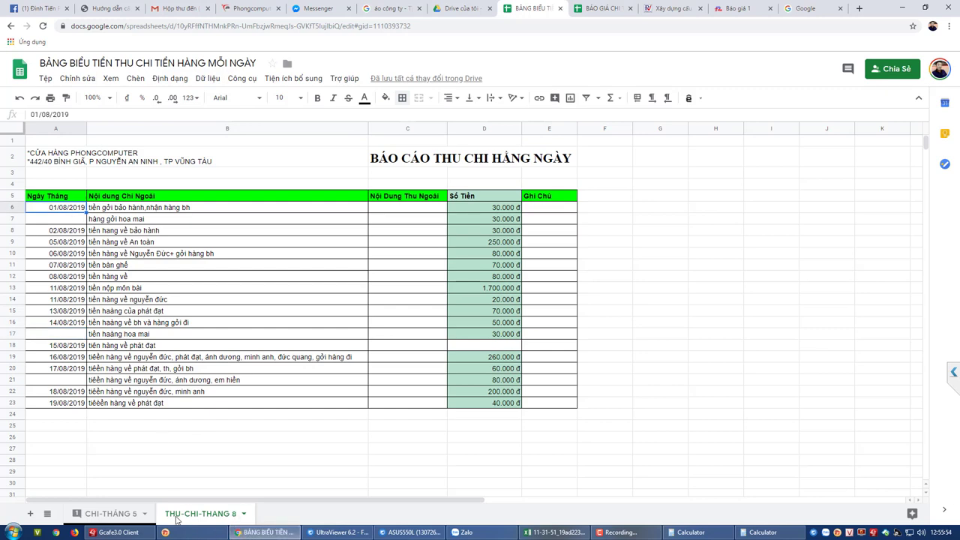
{"action": "left_click", "coordinate": [112, 515]}
{"action": "left_click", "coordinate": [56, 189]}
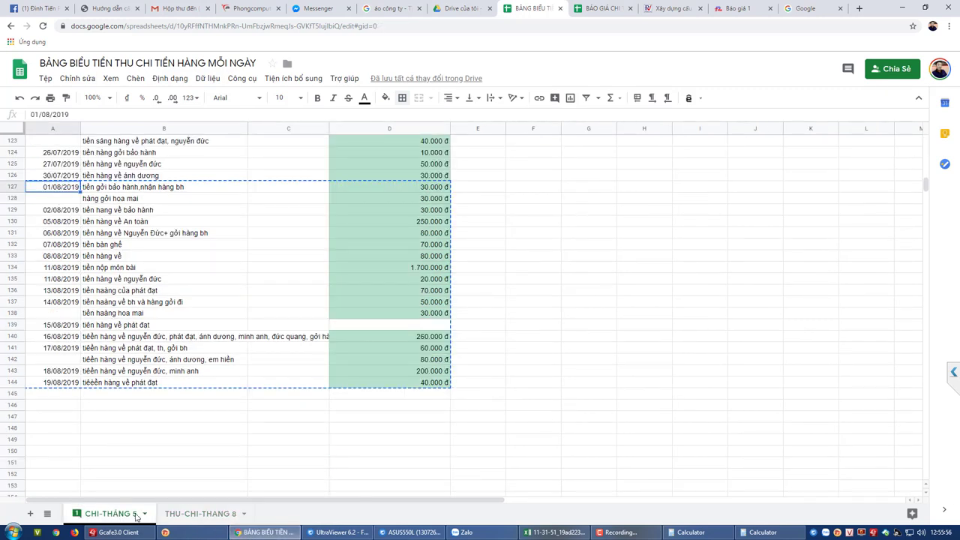
{"action": "left_click", "coordinate": [202, 514]}
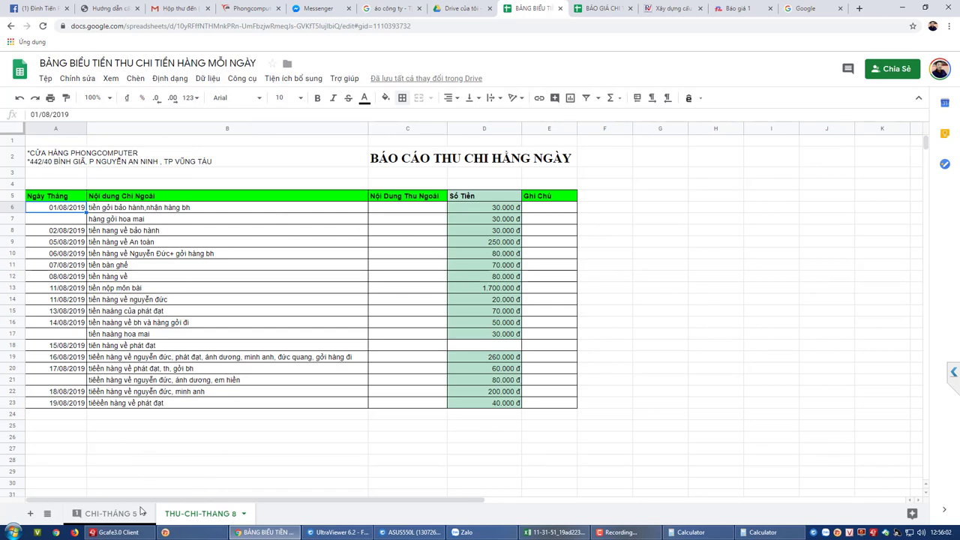
{"action": "left_click", "coordinate": [120, 514]}
{"action": "left_click", "coordinate": [213, 515]}
{"action": "left_click", "coordinate": [105, 515]}
{"action": "left_click", "coordinate": [199, 516]}
{"action": "left_click", "coordinate": [105, 515]}
{"action": "left_click", "coordinate": [201, 514]}
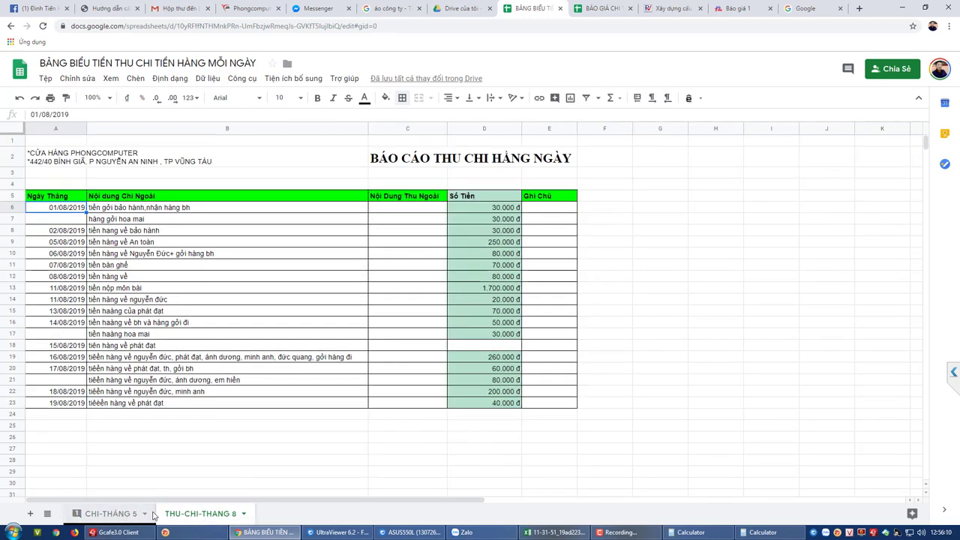